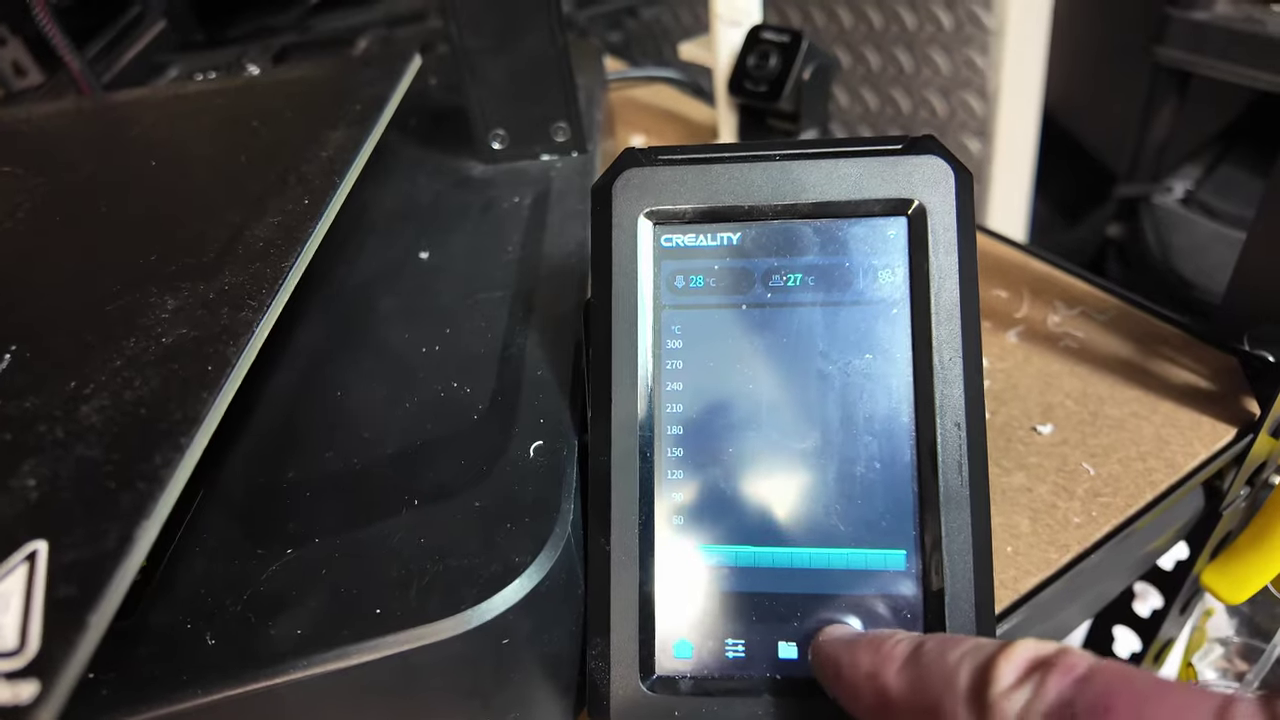
Step: In the touchscreen settings, accept the root disclaimer to display the root account name and password
{"action": "left_click", "coordinate": [840, 638]}
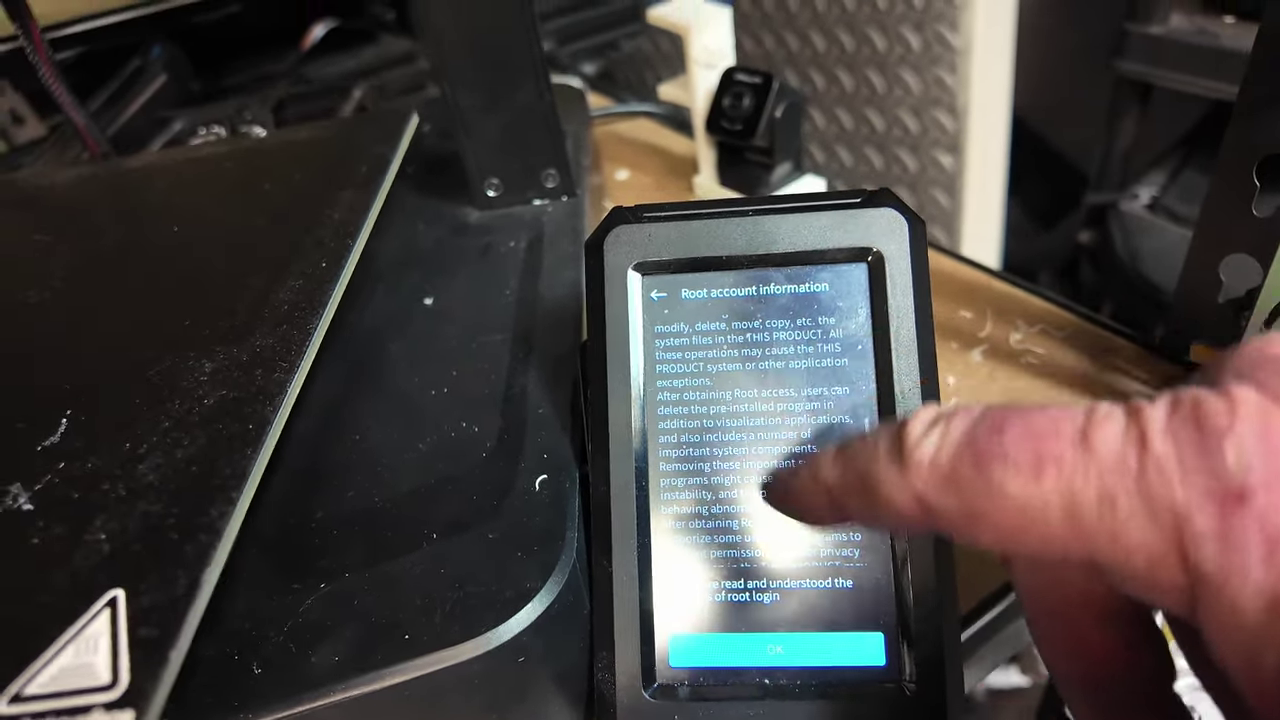
{"action": "scroll", "coordinate": [765, 430], "scroll_direction": "up", "scroll_amount": 2}
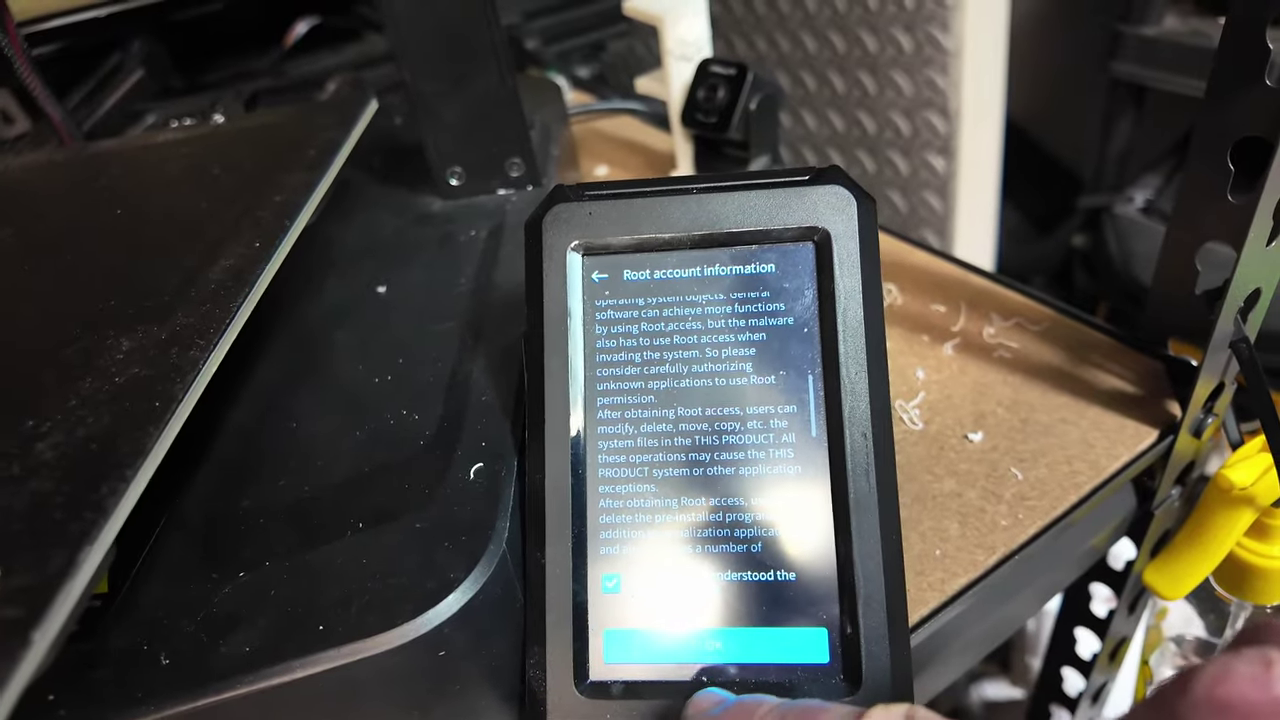
{"action": "left_click", "coordinate": [750, 636]}
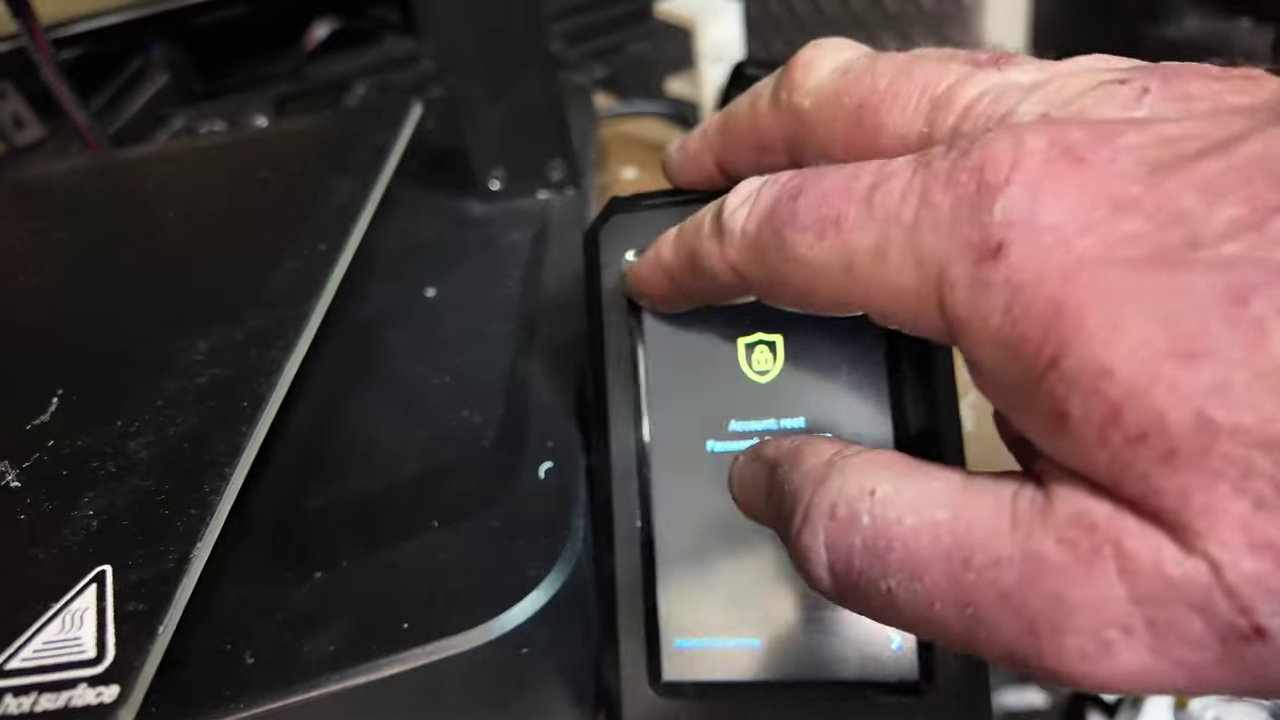
Step: Check the Network page for the connected WiFi and IP 192.168.74.80, then return to the home page
{"action": "left_click", "coordinate": [645, 286]}
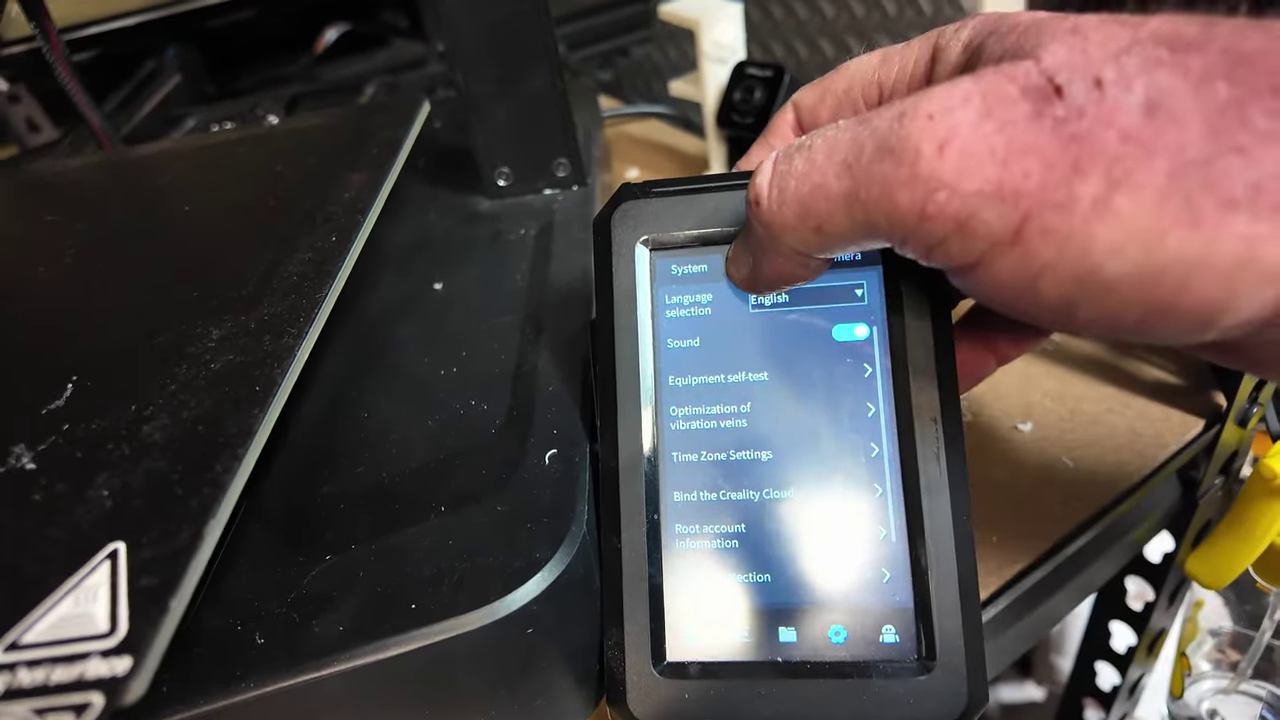
{"action": "left_click", "coordinate": [760, 262]}
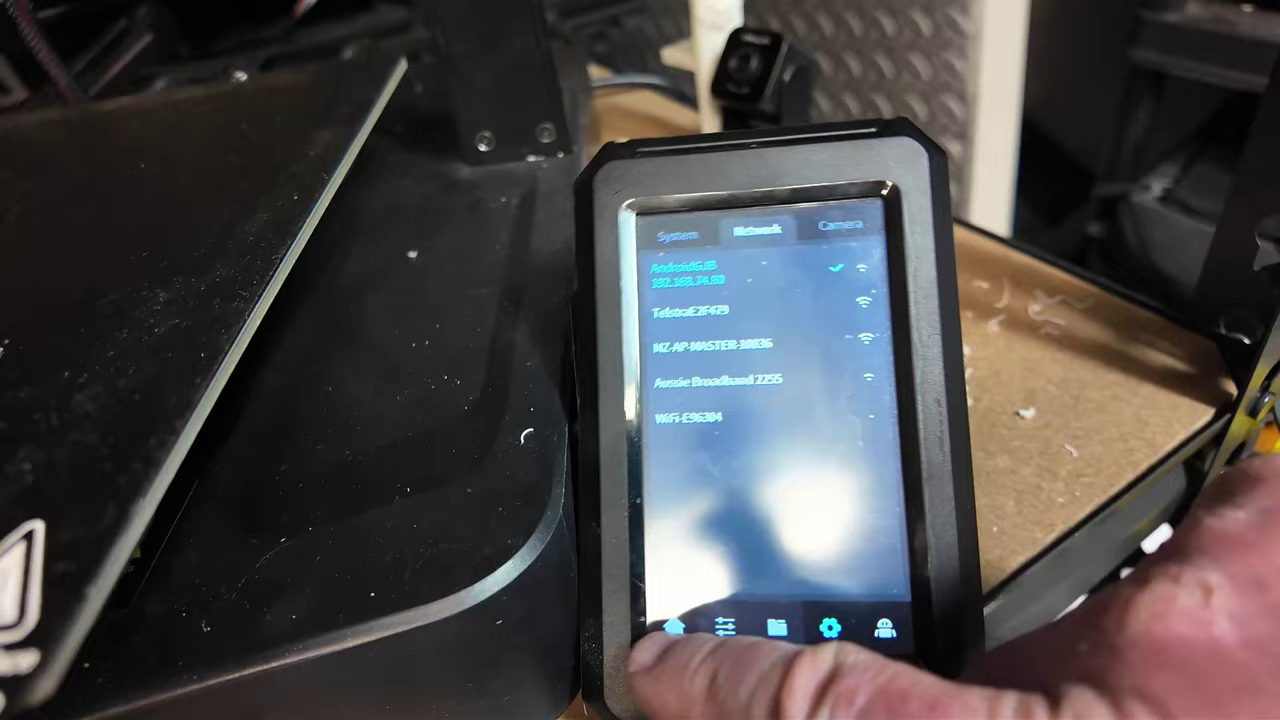
{"action": "left_click", "coordinate": [664, 648]}
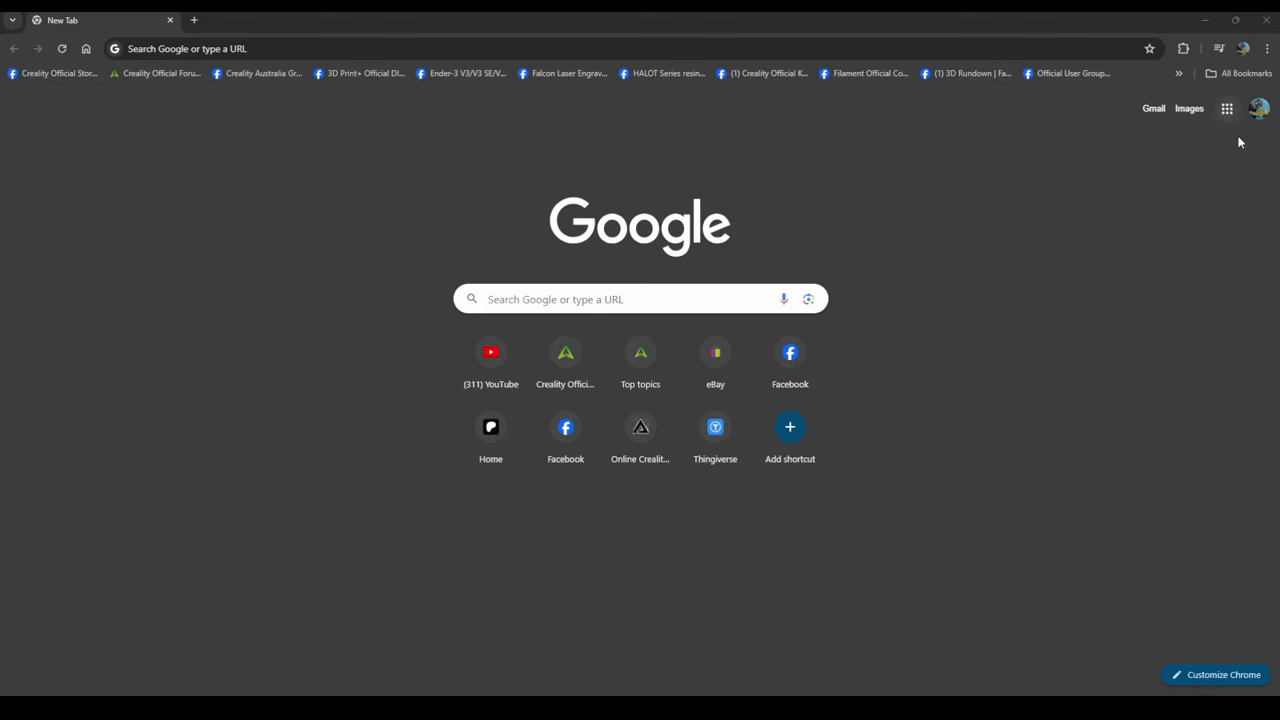
Step: Load the PuTTY latest.html page and download putty-64bit-0.80-installer.msi
{"action": "left_click", "coordinate": [288, 50]}
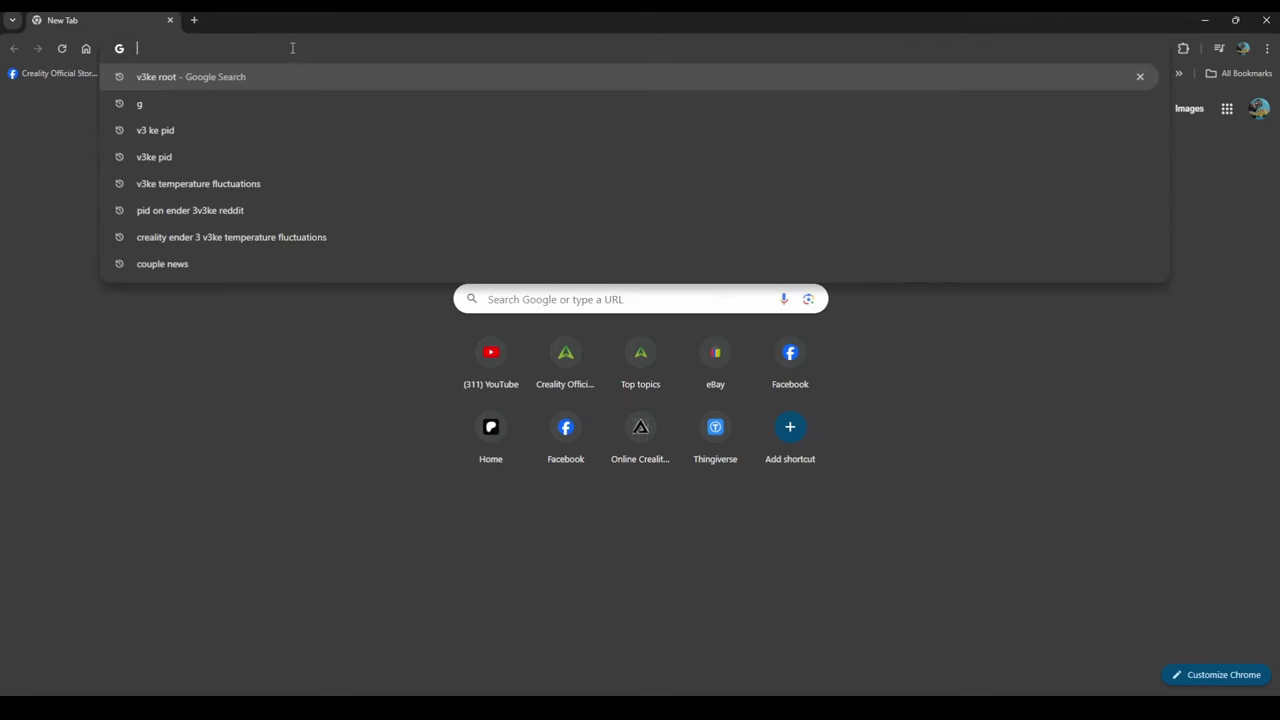
{"action": "type", "text": "https://www.chiark.greenend.org.uk/~sgtatham/putty/latest.html"}
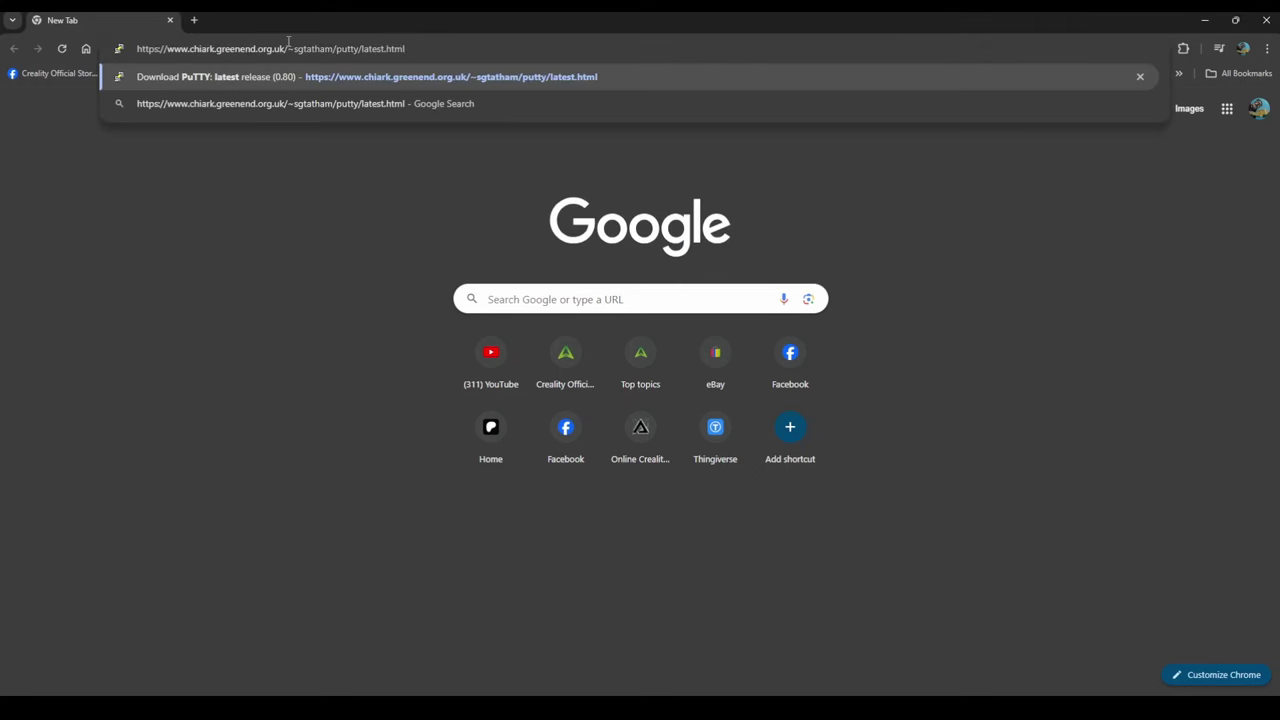
{"action": "key", "text": "Return"}
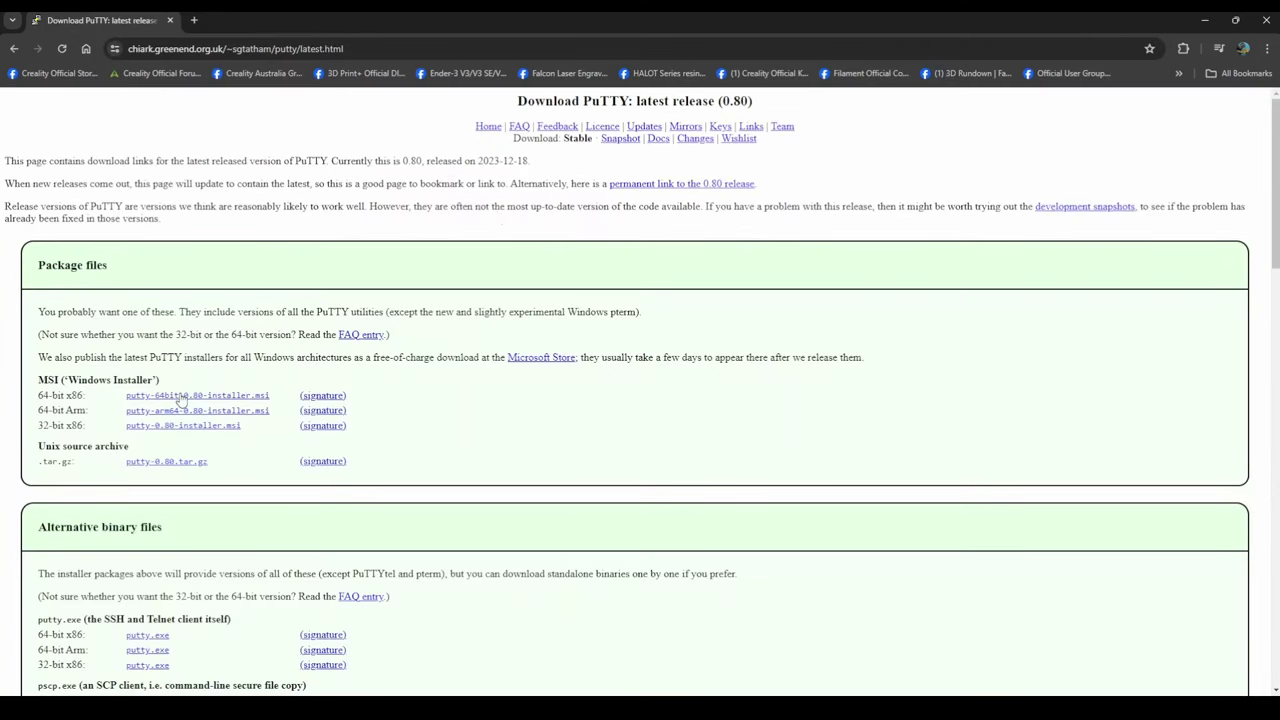
{"action": "left_click", "coordinate": [187, 397]}
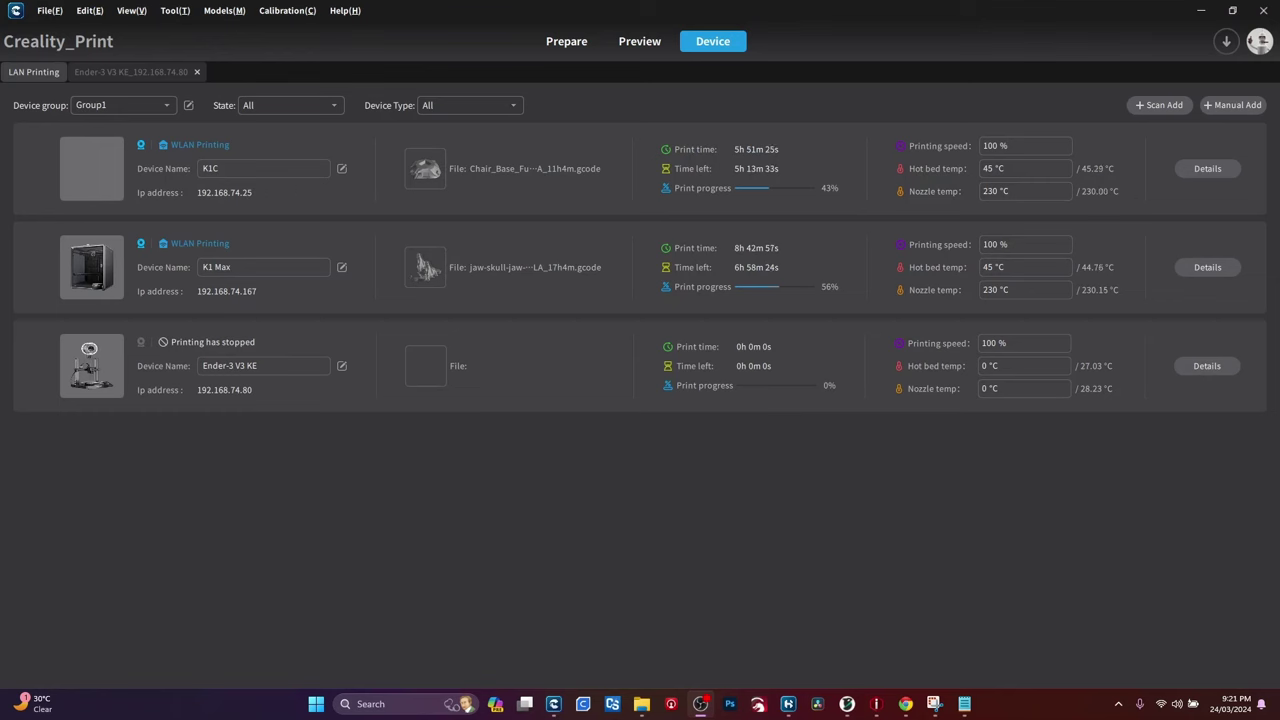
Step: Launch PuTTY from the PuTTY (64-bit) folder in the Start menu's All apps list
{"action": "left_click", "coordinate": [315, 704]}
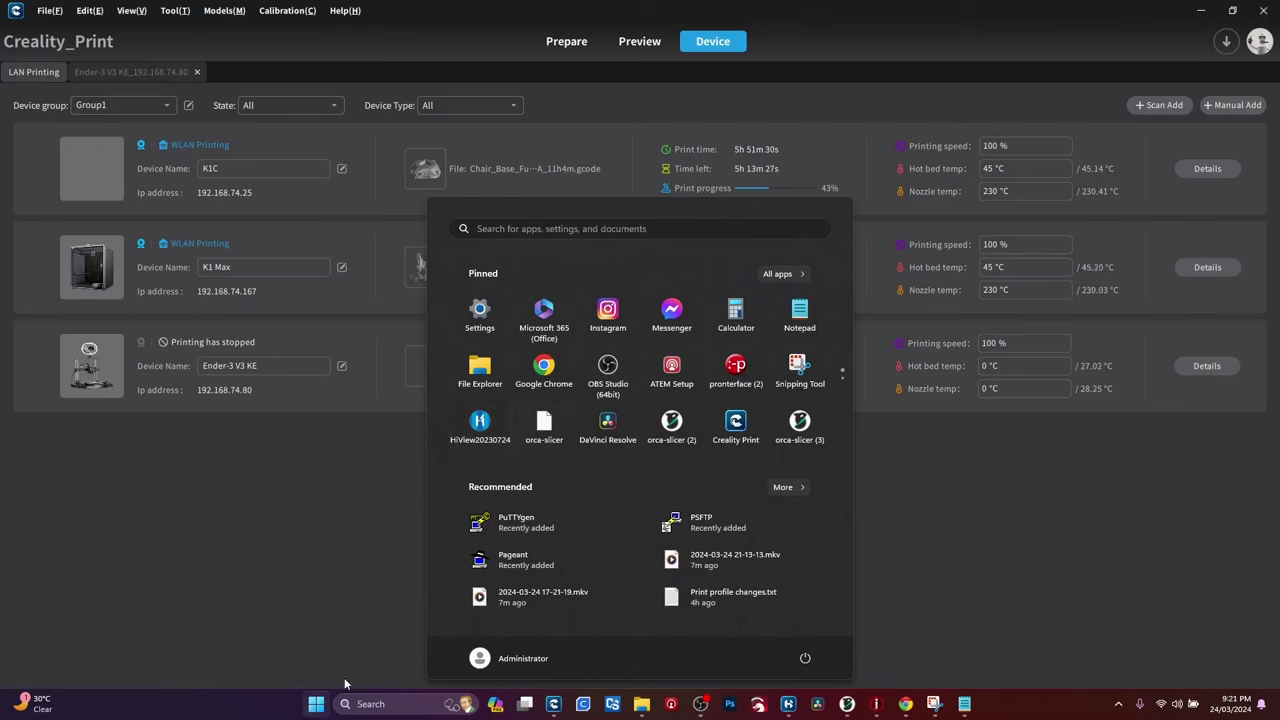
{"action": "left_click", "coordinate": [778, 273]}
{"action": "scroll", "coordinate": [614, 440], "scroll_direction": "down", "scroll_amount": 10}
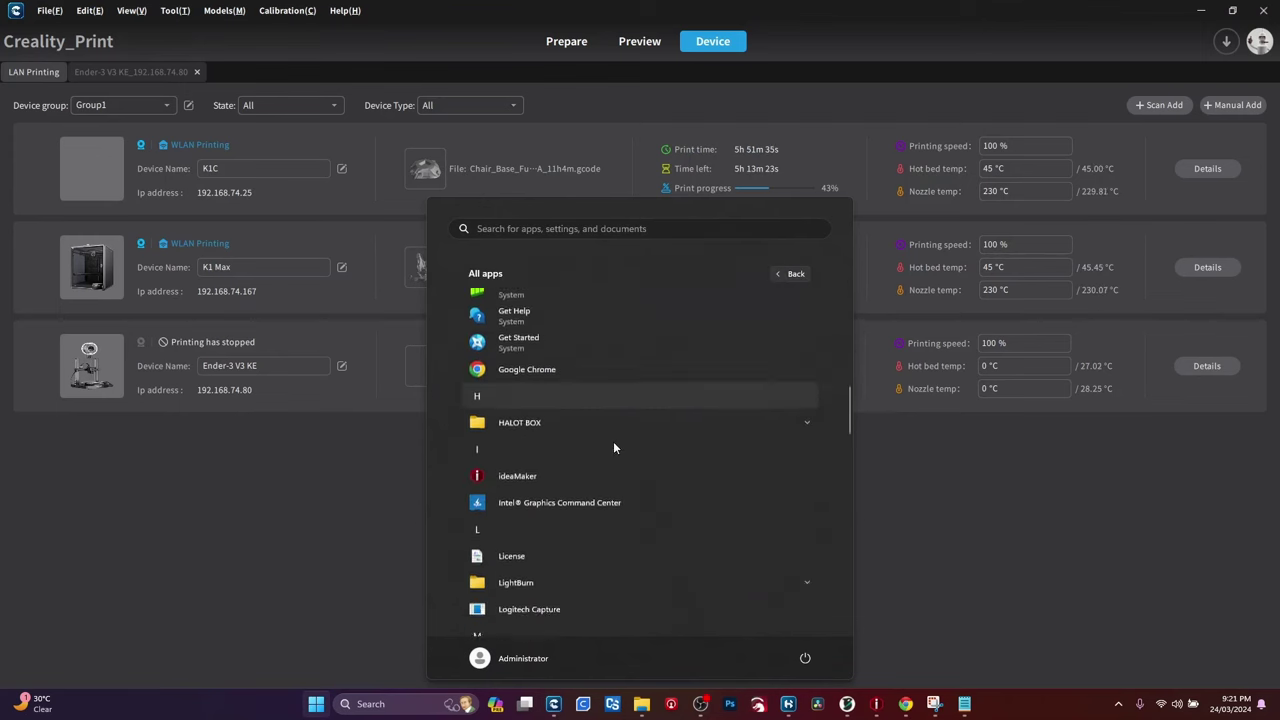
{"action": "scroll", "coordinate": [614, 448], "scroll_direction": "down", "scroll_amount": 3}
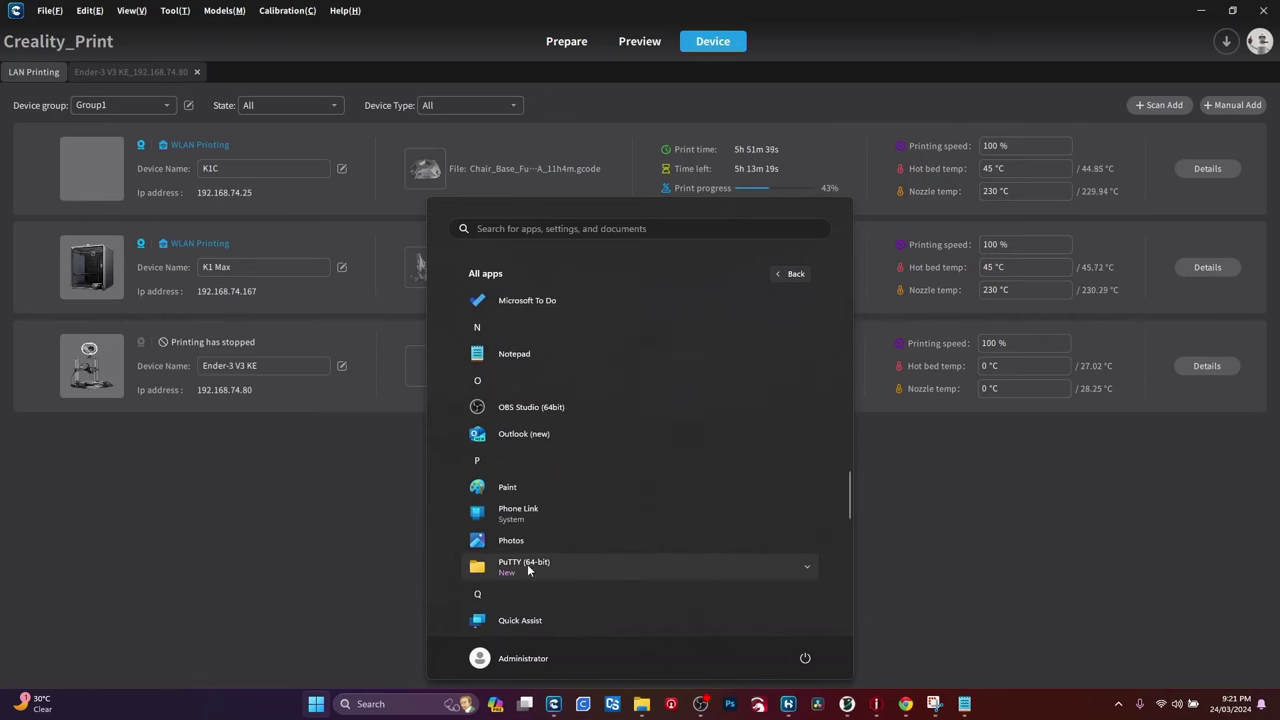
{"action": "left_click", "coordinate": [559, 564]}
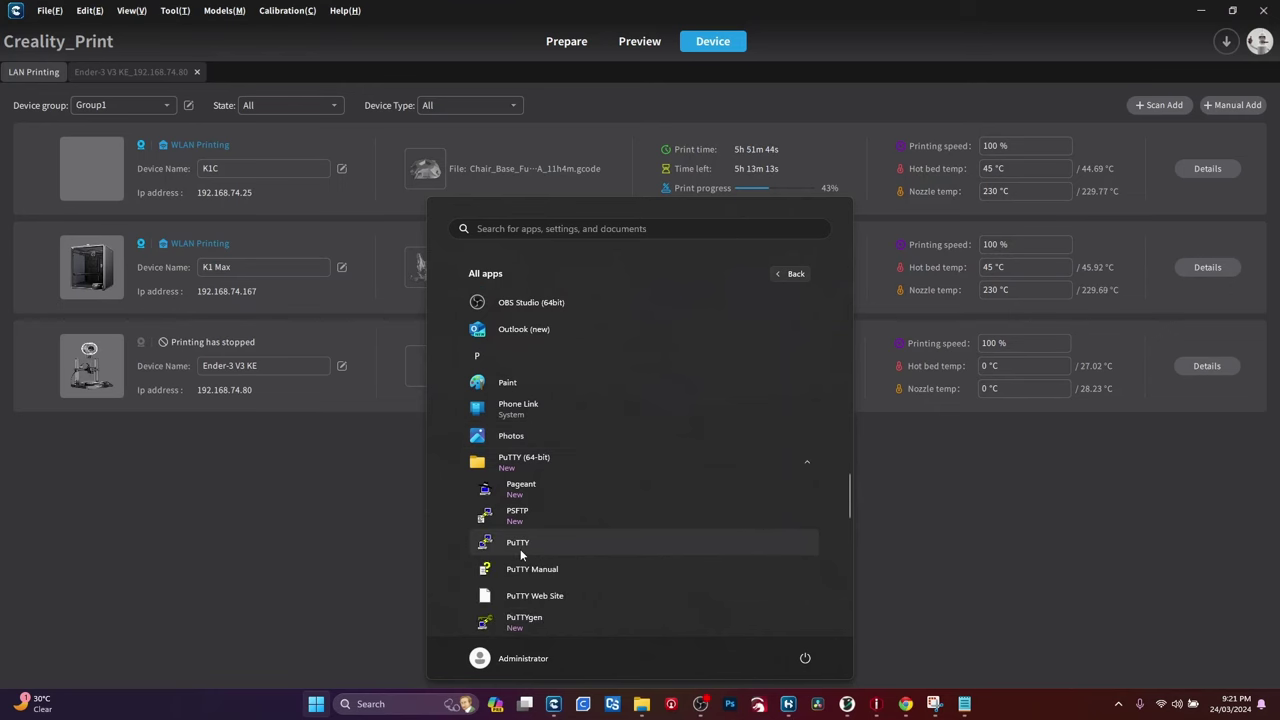
{"action": "left_click", "coordinate": [518, 545]}
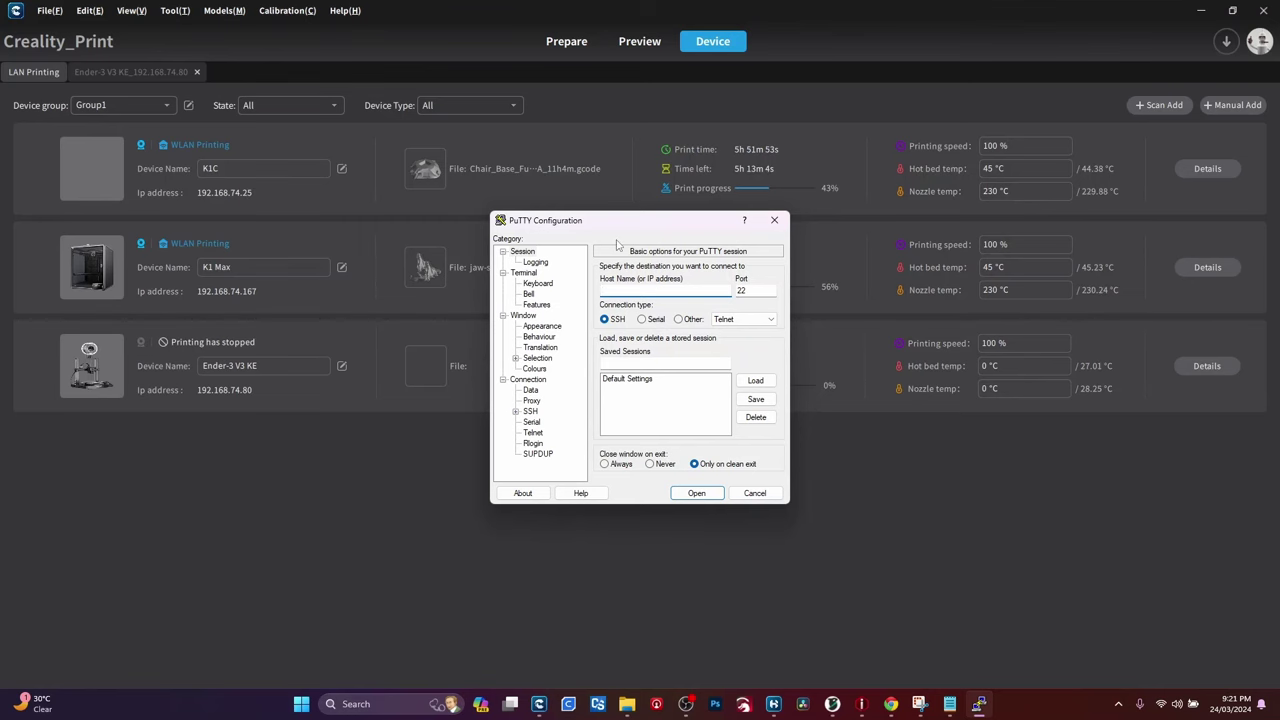
{"action": "left_click_drag", "start_coordinate": [604, 224], "coordinate": [1279, 320]}
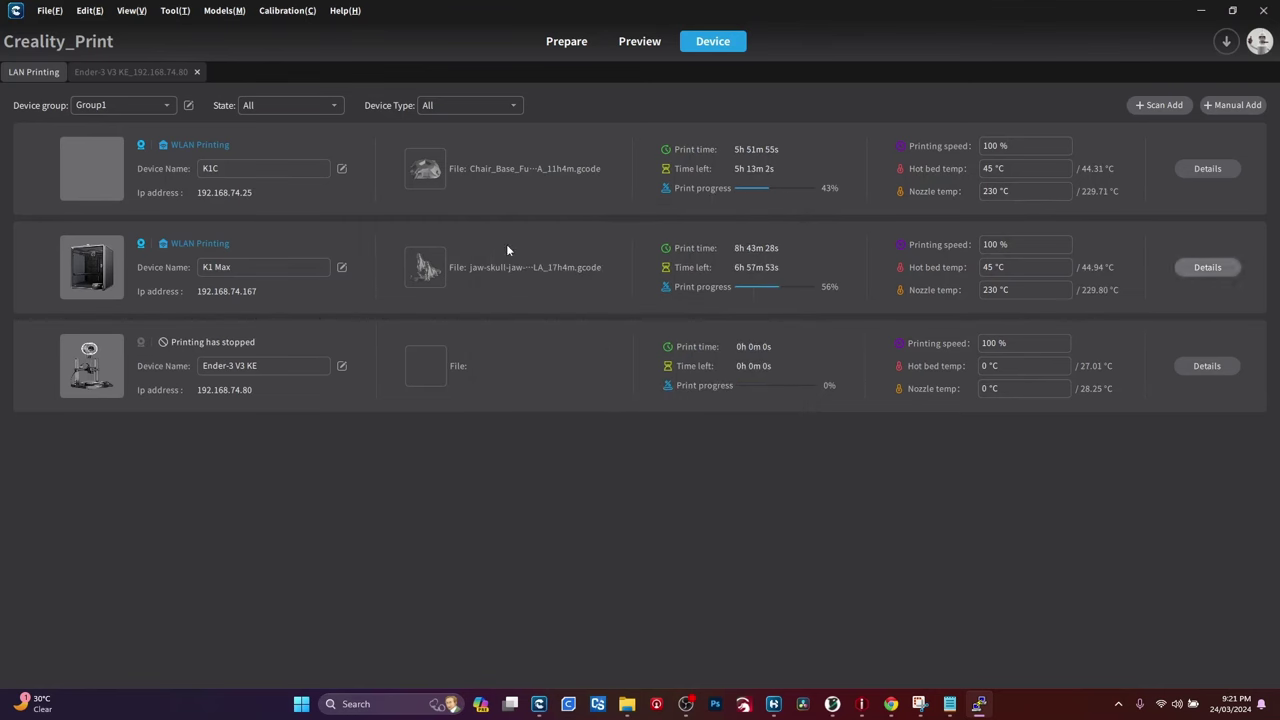
{"action": "left_click", "coordinate": [114, 74]}
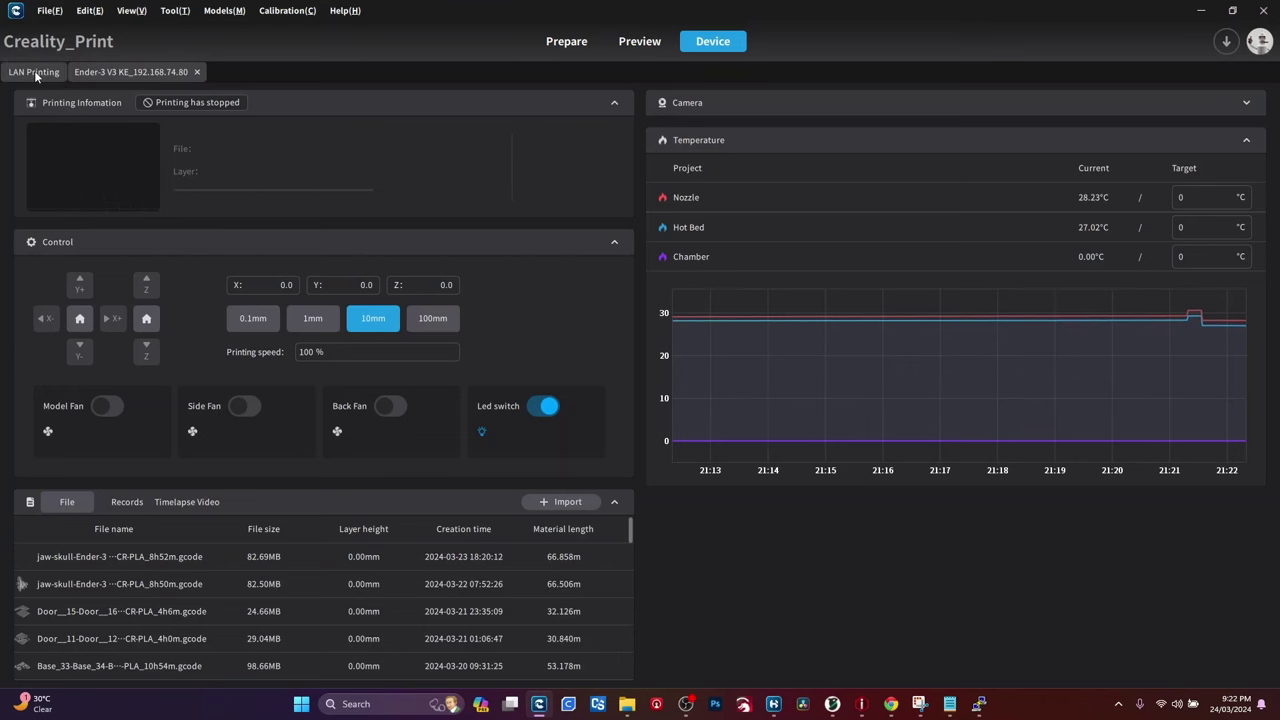
{"action": "left_click", "coordinate": [36, 75]}
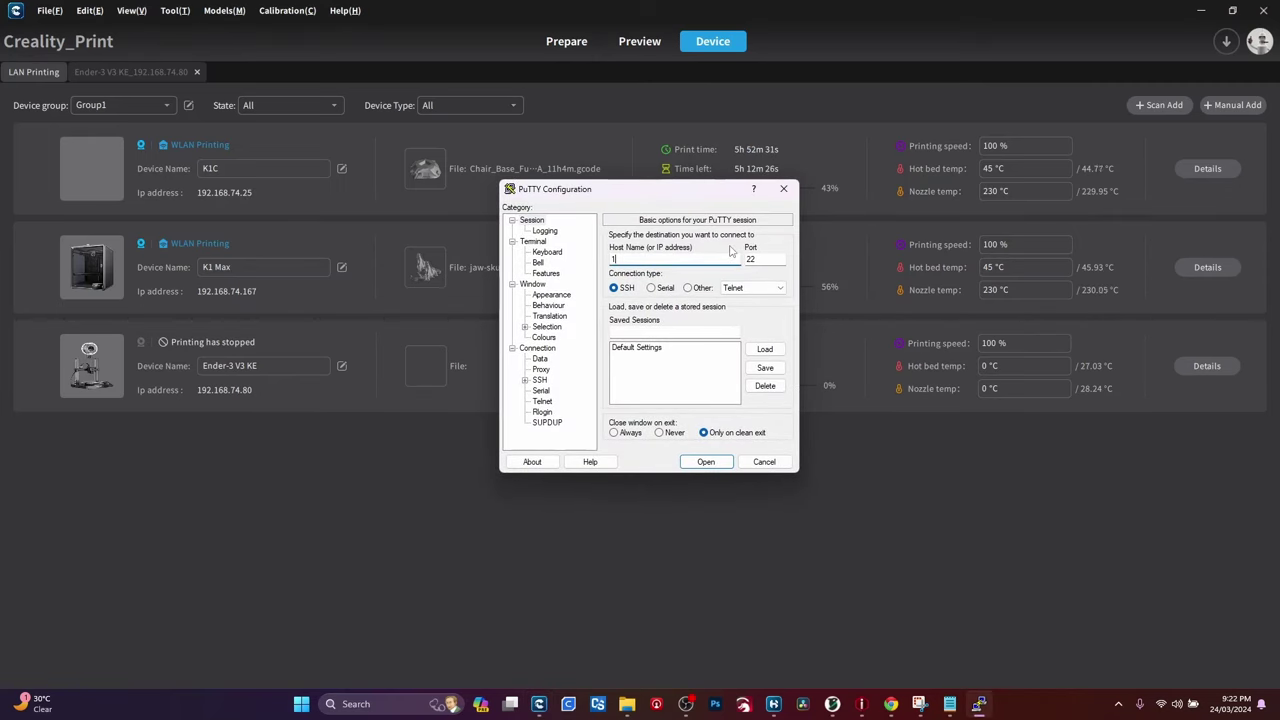
Step: Open an SSH connection to 192.168.74.80 and centre the terminal window
{"action": "type", "text": "192.168.74.80"}
{"action": "left_click", "coordinate": [706, 461]}
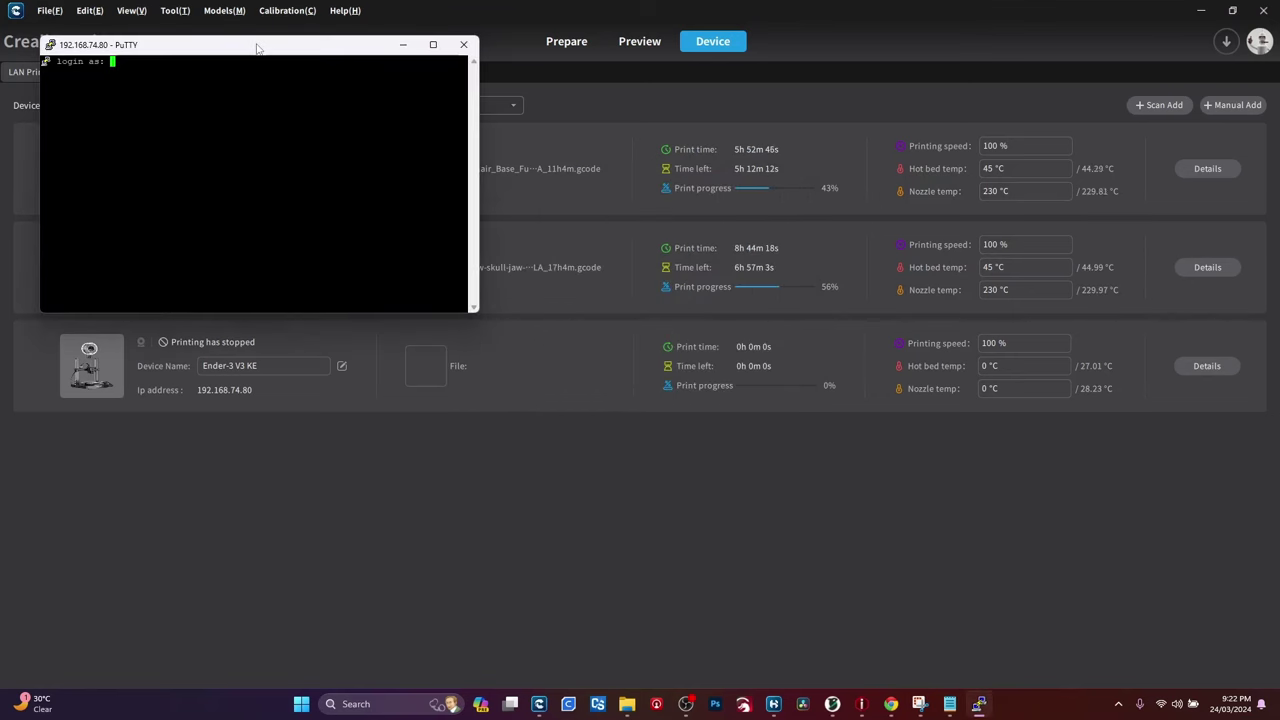
{"action": "left_click_drag", "start_coordinate": [257, 48], "coordinate": [679, 187]}
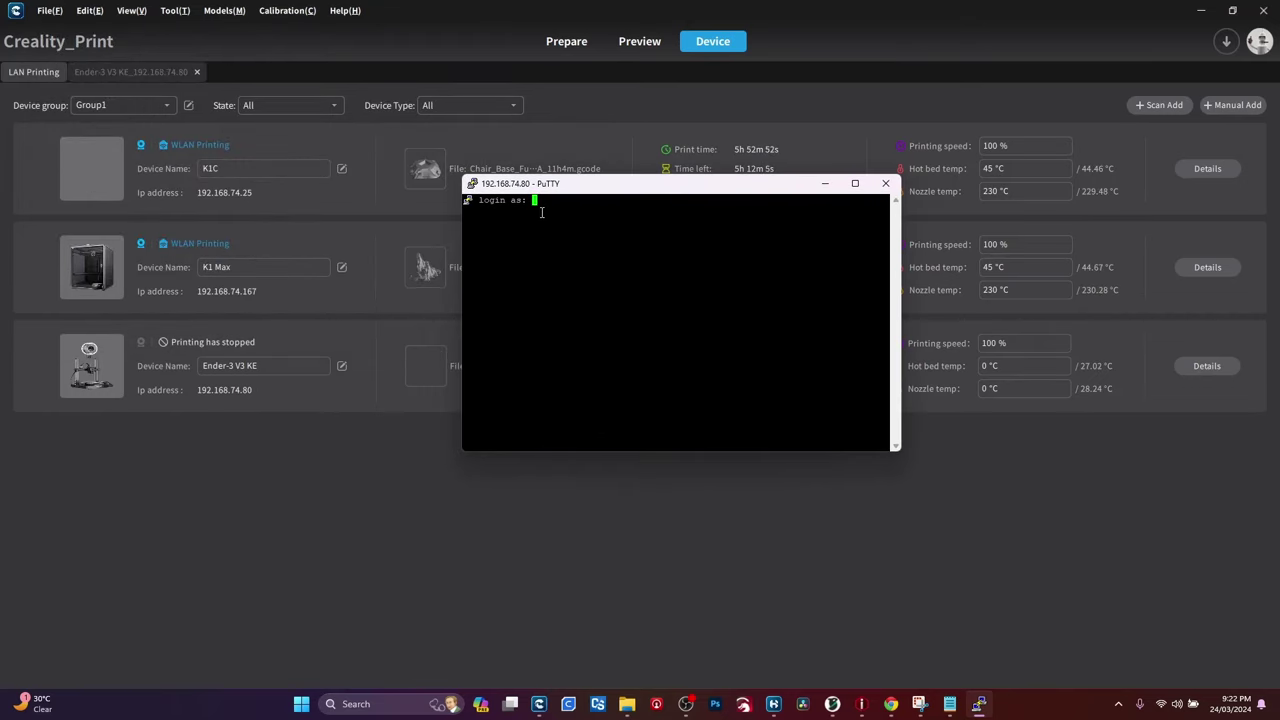
Step: Log in as root with the account password, then switch over to Notepad
{"action": "type", "text": "root"}
{"action": "key", "text": "Return"}
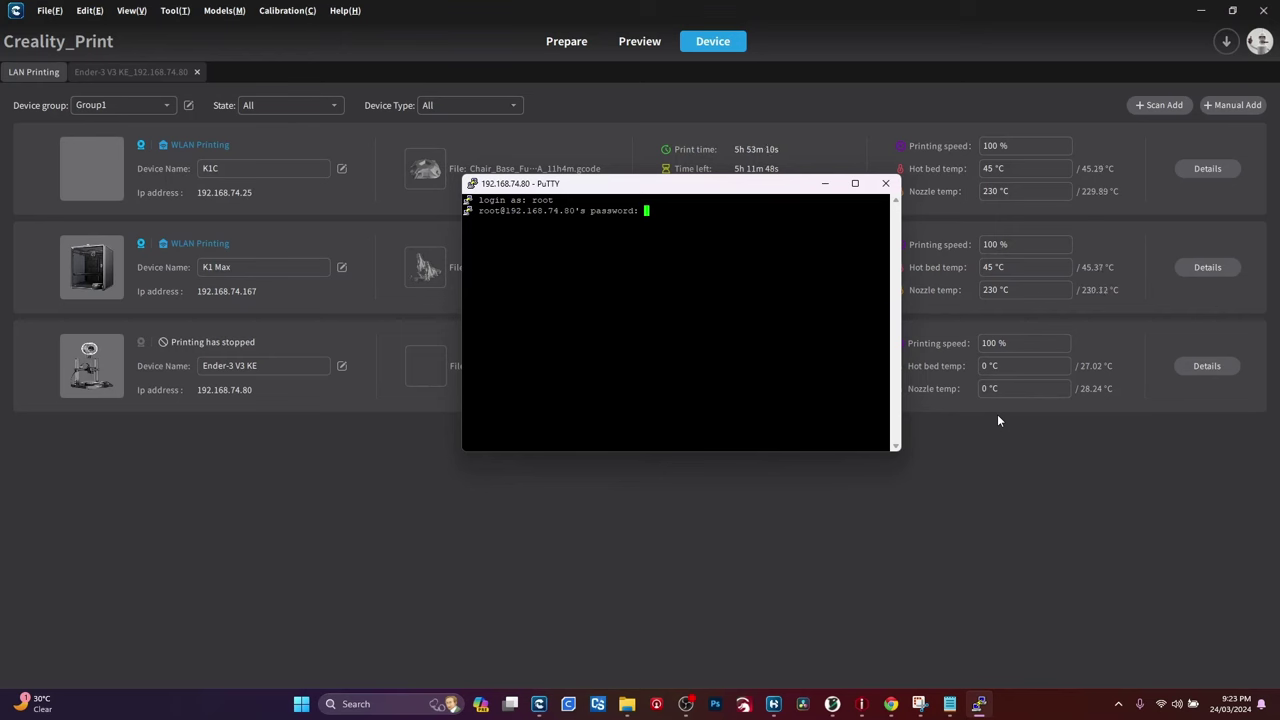
{"action": "key", "text": "Return"}
{"action": "key", "text": "alt+Tab"}
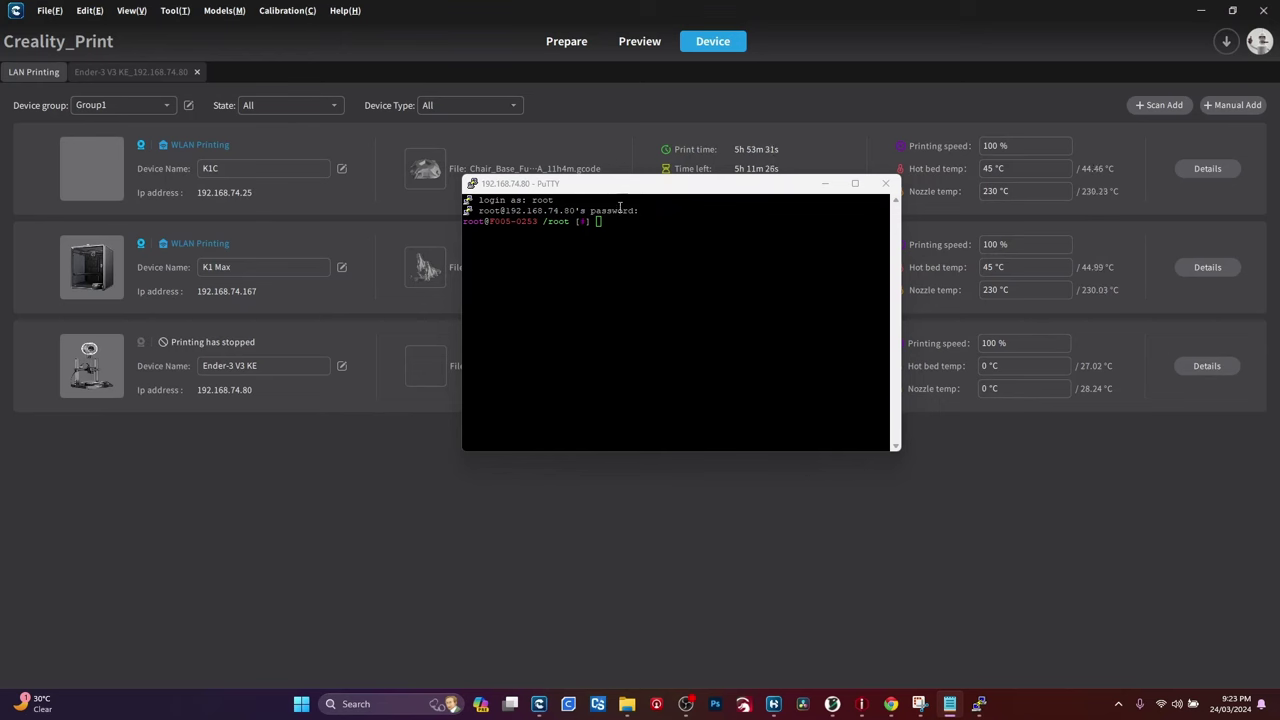
{"action": "left_click", "coordinate": [619, 242]}
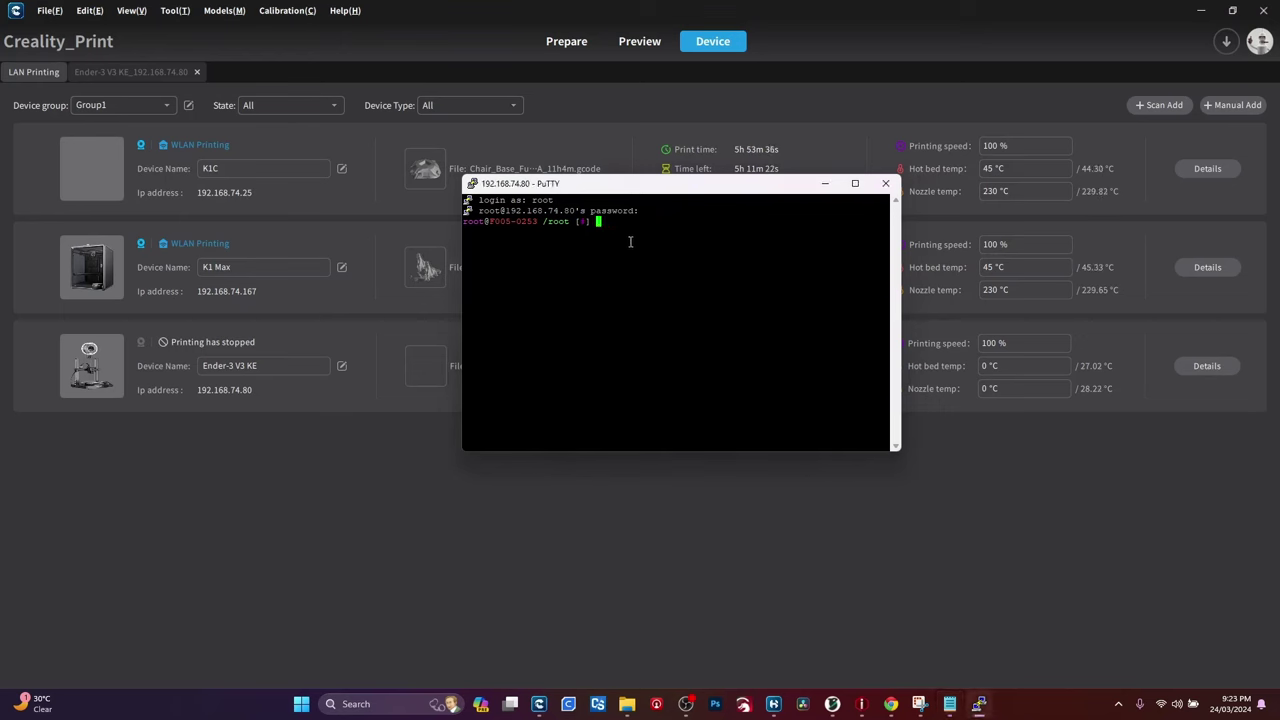
{"action": "type", "text": "git clone https://github.com/Guilouz/Creality-helper-"}
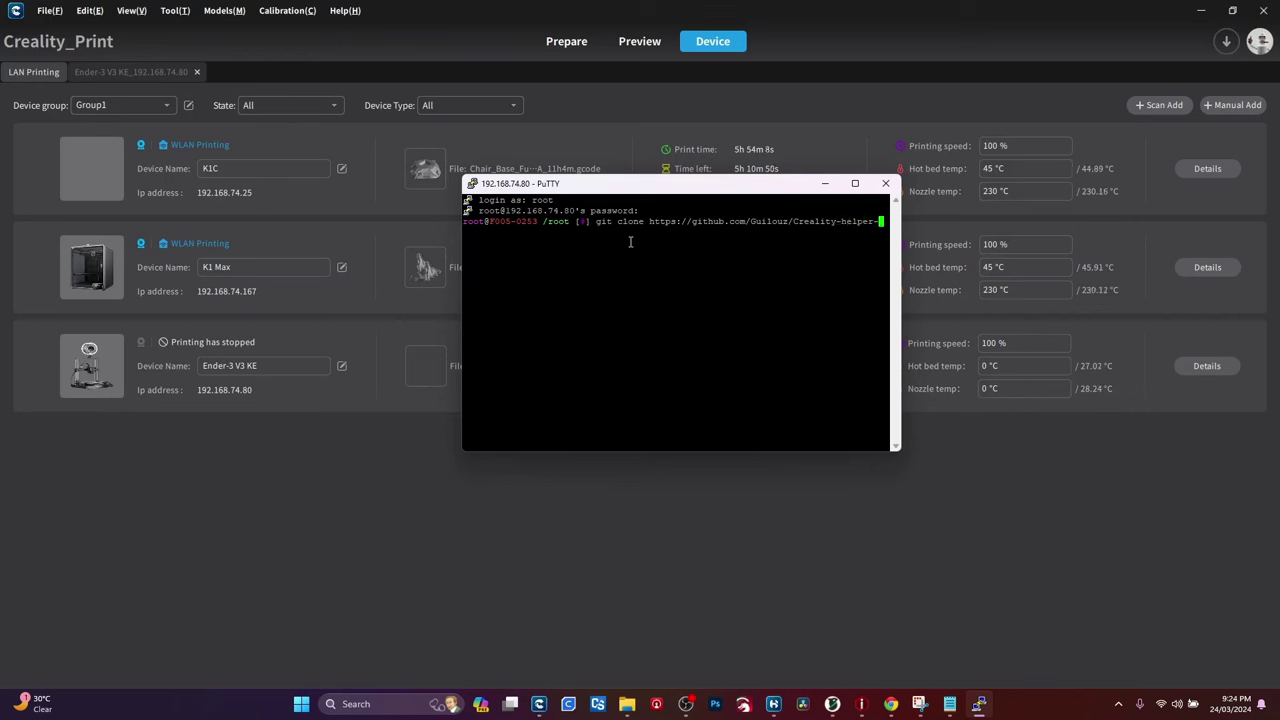
{"action": "type", "text": "Sc"}
{"action": "key", "text": "BackSpace"}
{"action": "key", "text": "BackSpace"}
{"action": "key", "text": "BackSpace"}
{"action": "key", "text": "BackSpace"}
{"action": "key", "text": "BackSpace"}
{"action": "key", "text": "BackSpace"}
{"action": "key", "text": "BackSpace"}
{"action": "key", "text": "BackSpace"}
{"action": "key", "text": "BackSpace"}
{"action": "type", "text": "Helper-Script.git /usr/data/hel"}
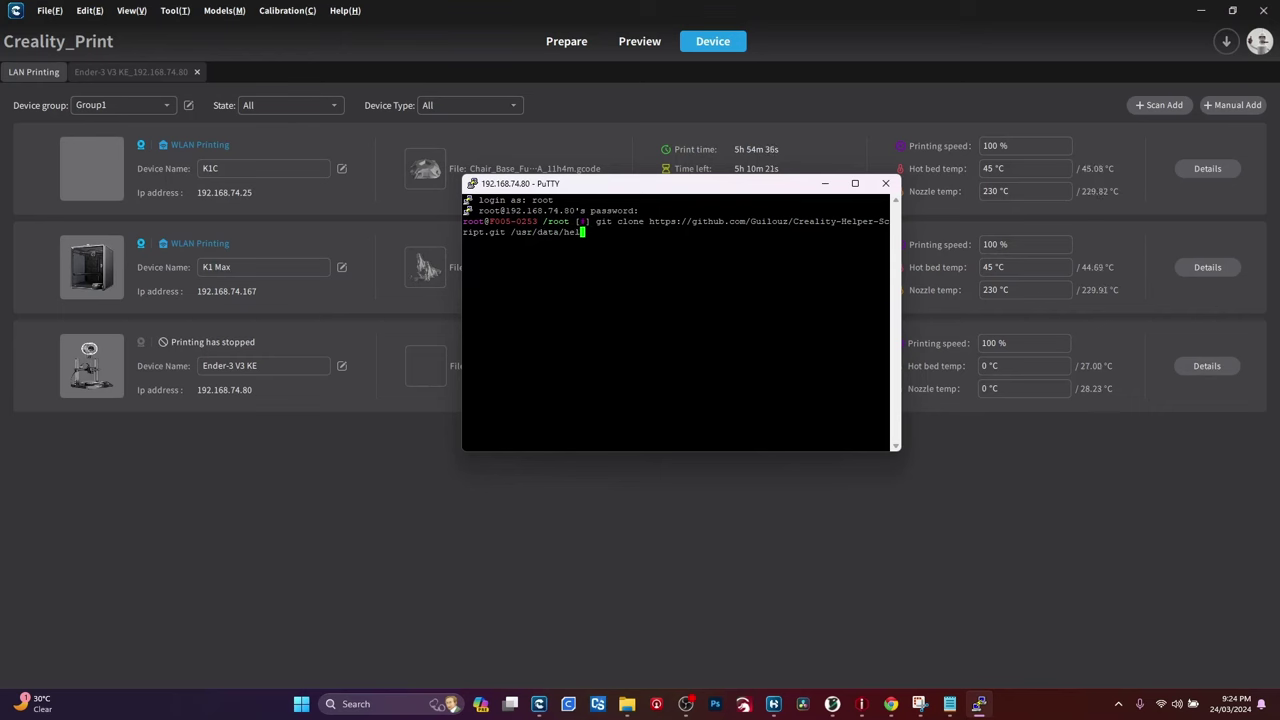
{"action": "type", "text": "per-script"}
Step: Run the clone, then paste and run the helper script's start command
{"action": "key", "text": "Return"}
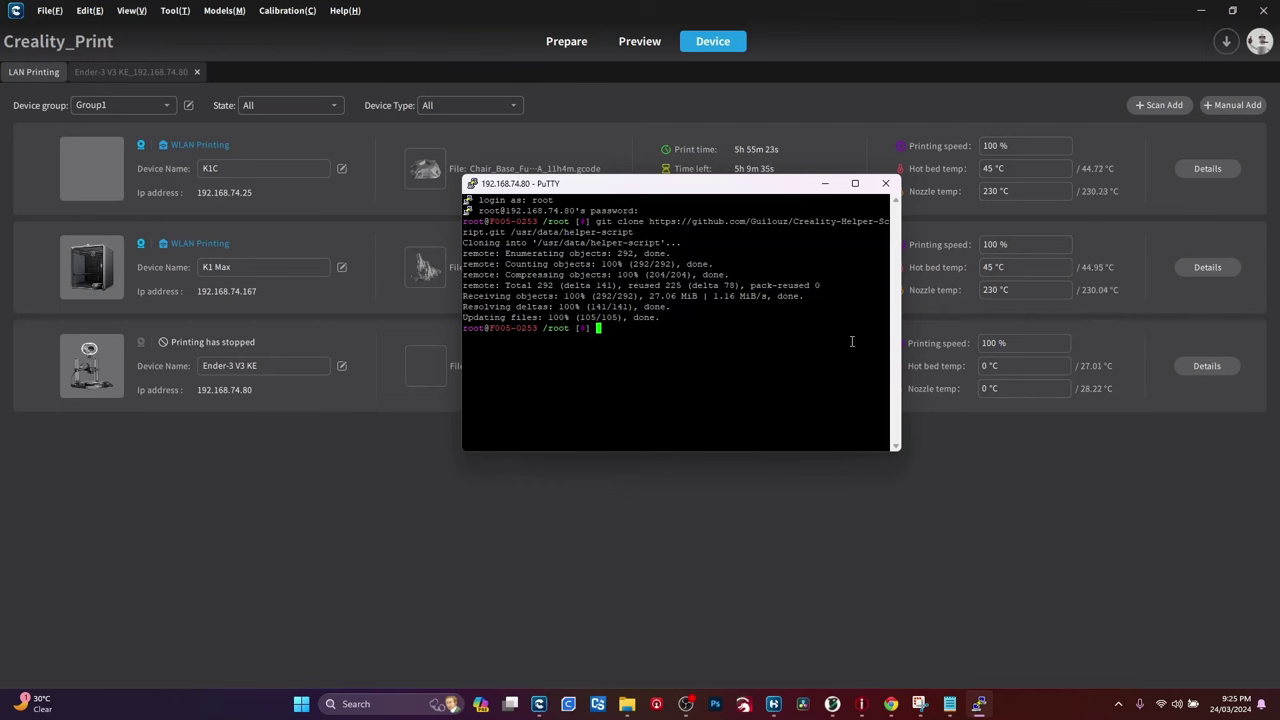
{"action": "right_click", "coordinate": [775, 323]}
{"action": "key", "text": "Return"}
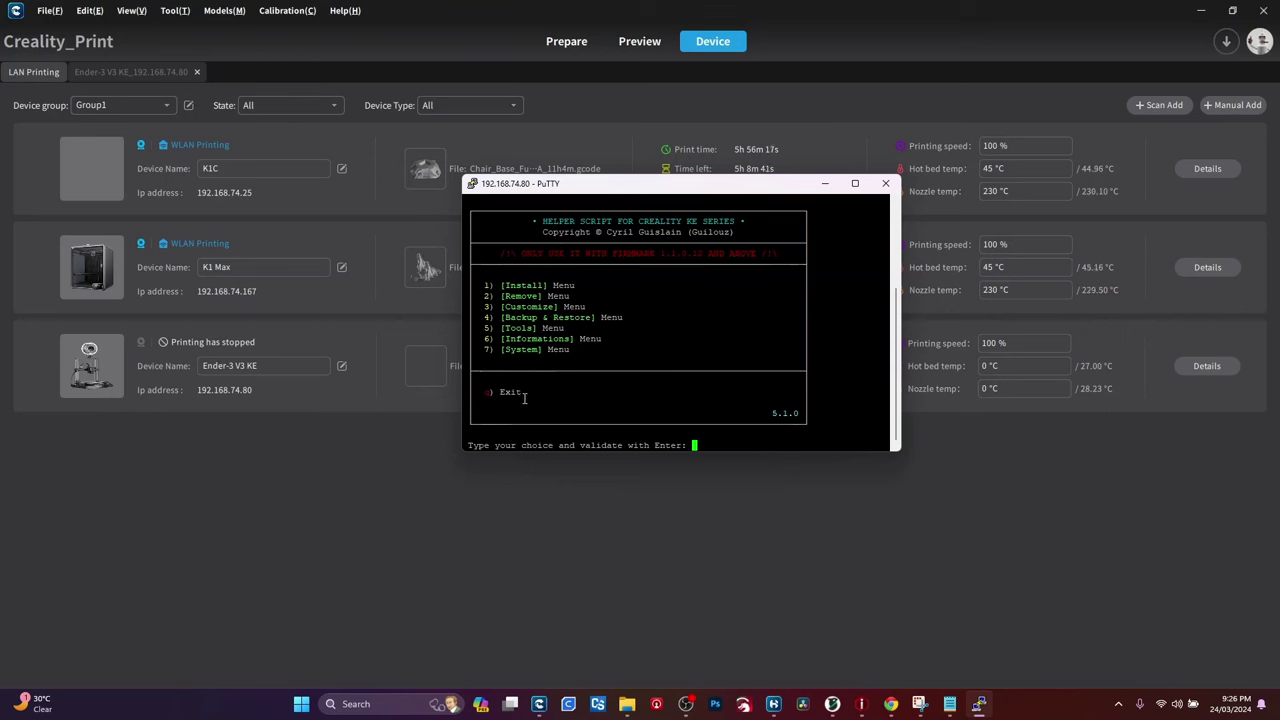
Step: Choose option 1 at the helper script main menu to reach the Install menu
{"action": "type", "text": "1"}
{"action": "key", "text": "Return"}
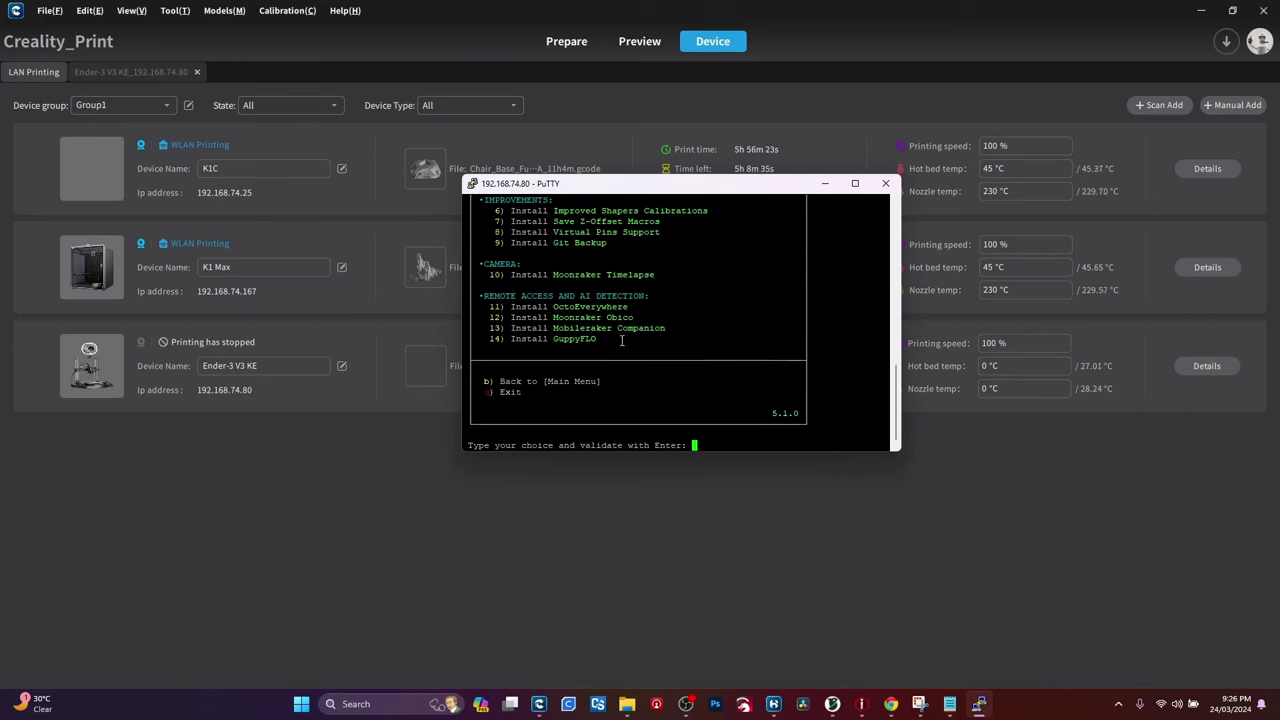
{"action": "scroll", "coordinate": [624, 338], "scroll_direction": "up", "scroll_amount": 4}
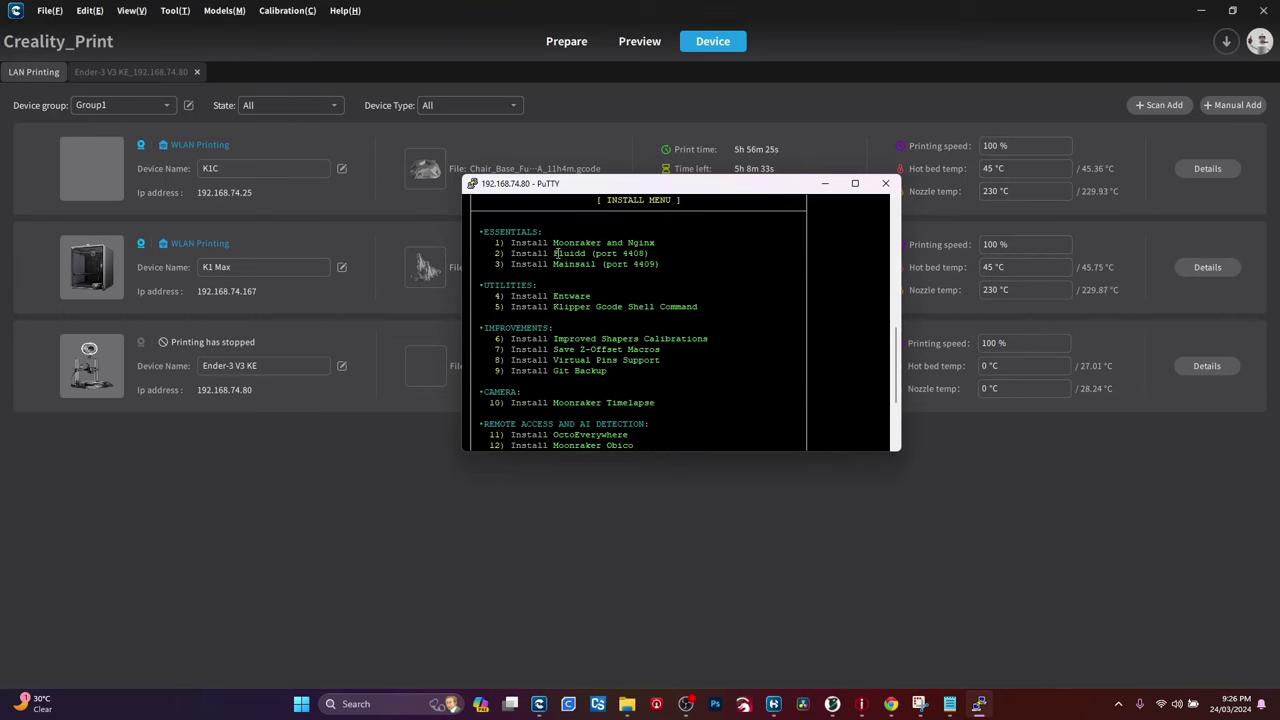
{"action": "scroll", "coordinate": [570, 322], "scroll_direction": "up", "scroll_amount": 8}
{"action": "scroll", "coordinate": [570, 322], "scroll_direction": "down", "scroll_amount": 8}
{"action": "scroll", "coordinate": [760, 320], "scroll_direction": "down", "scroll_amount": 5}
{"action": "scroll", "coordinate": [737, 323], "scroll_direction": "up", "scroll_amount": 5}
{"action": "scroll", "coordinate": [740, 345], "scroll_direction": "down", "scroll_amount": 5}
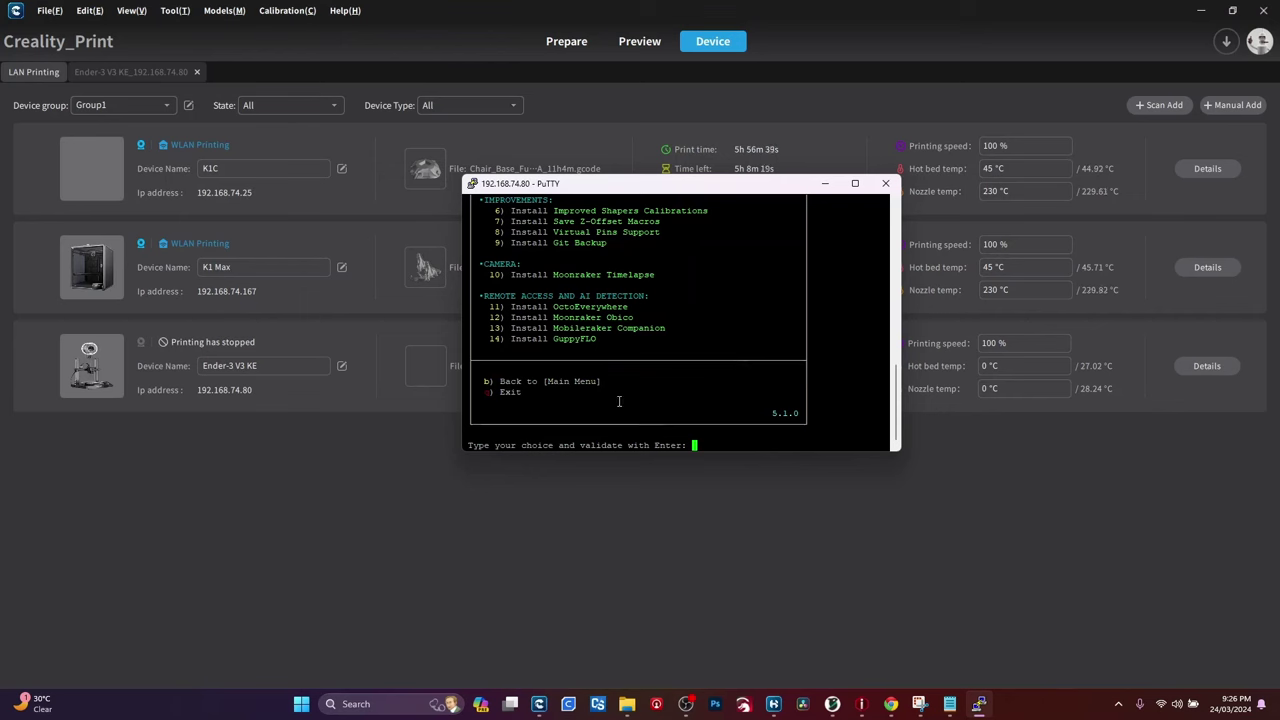
Step: Select Install menu option 1 and confirm with y to install Moonraker and Nginx
{"action": "type", "text": "1"}
{"action": "key", "text": "Return"}
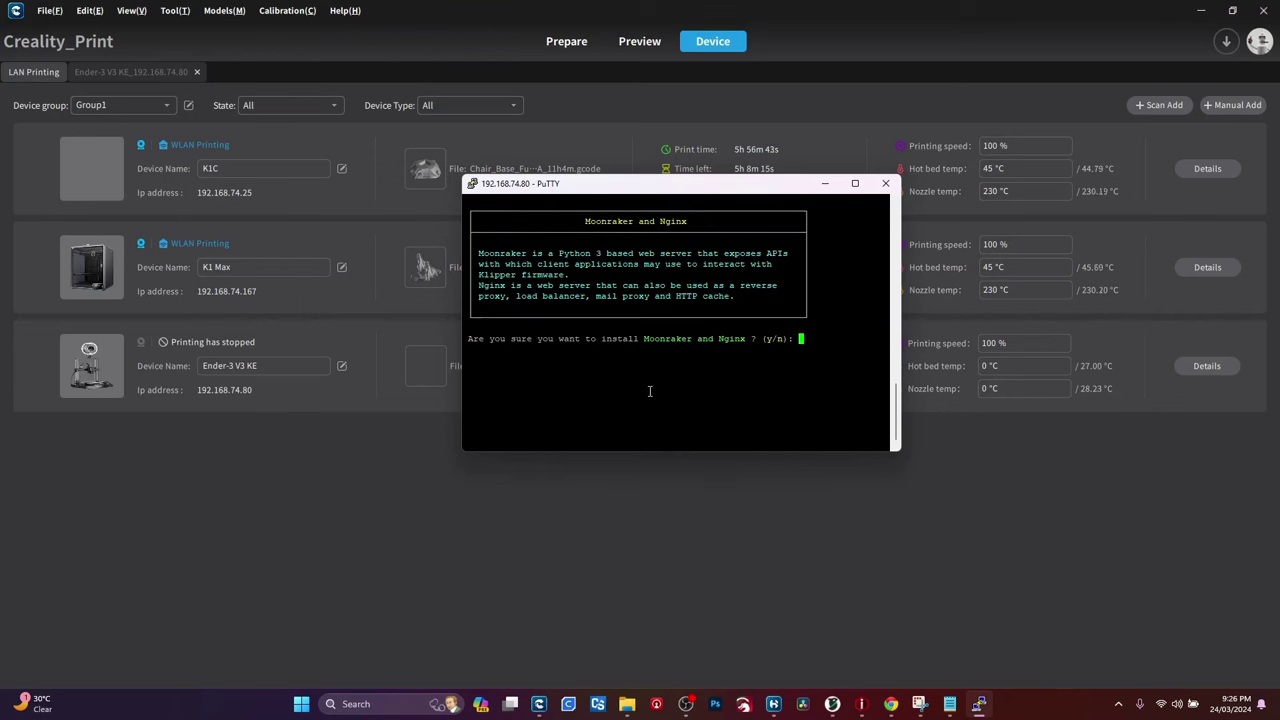
{"action": "type", "text": "y"}
{"action": "key", "text": "Return"}
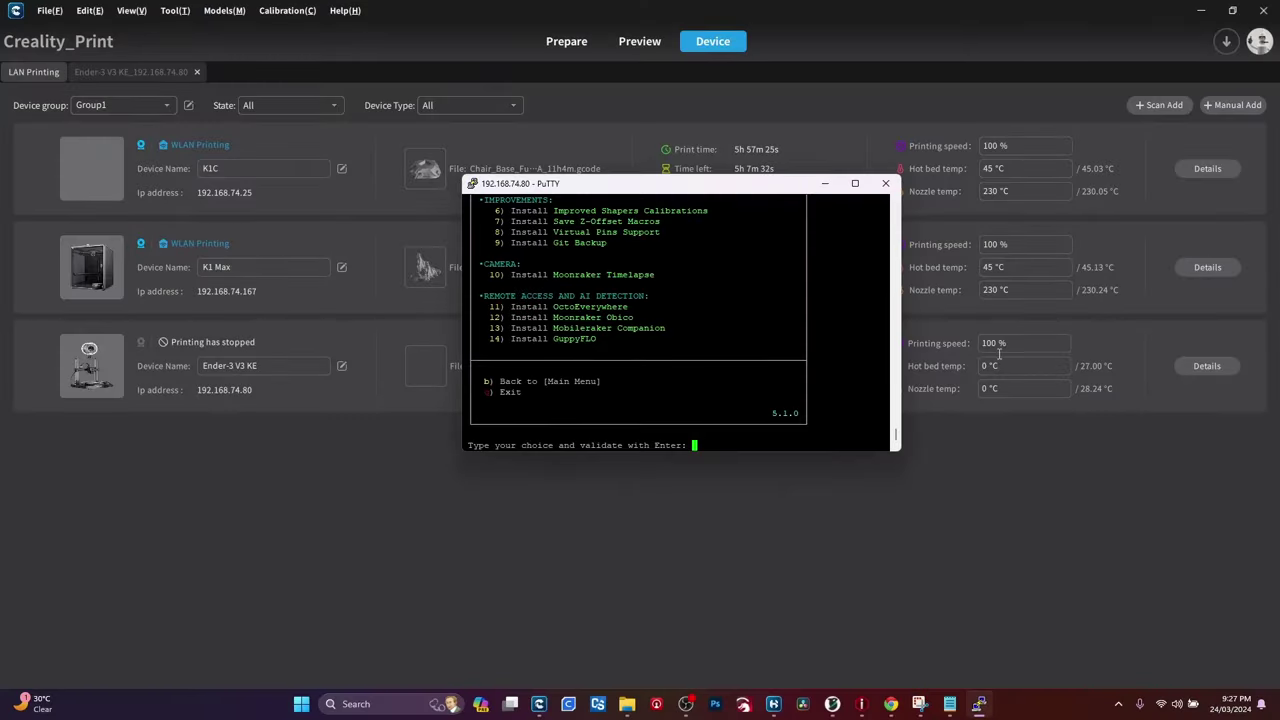
{"action": "scroll", "coordinate": [545, 231], "scroll_direction": "up", "scroll_amount": 4}
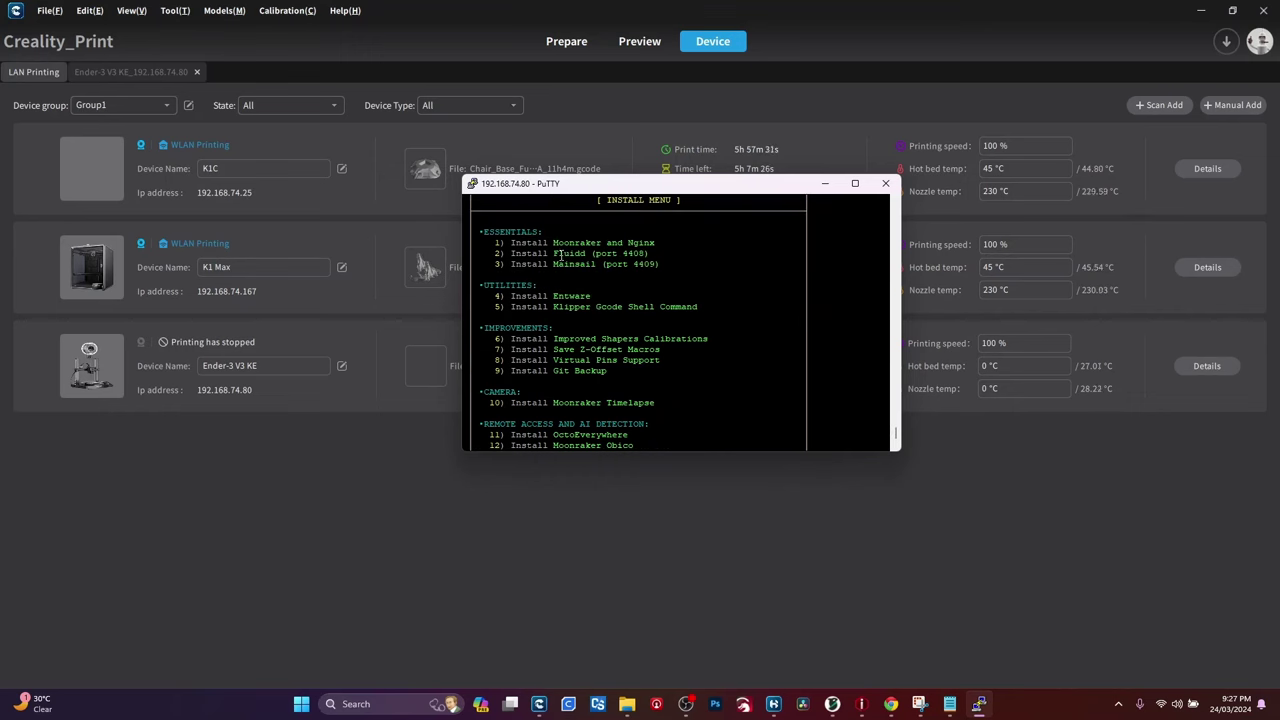
Step: Select Install menu option 2 and confirm with y to install Fluidd on port 4408
{"action": "type", "text": "2"}
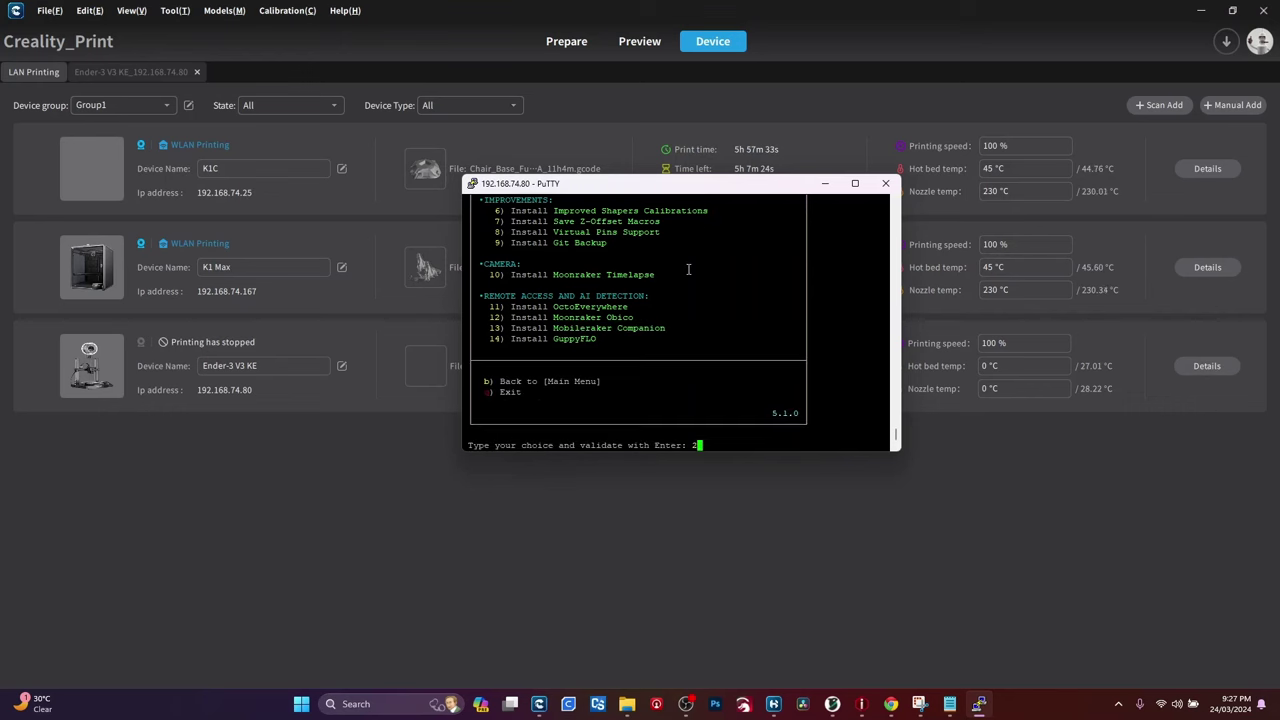
{"action": "key", "text": "Return"}
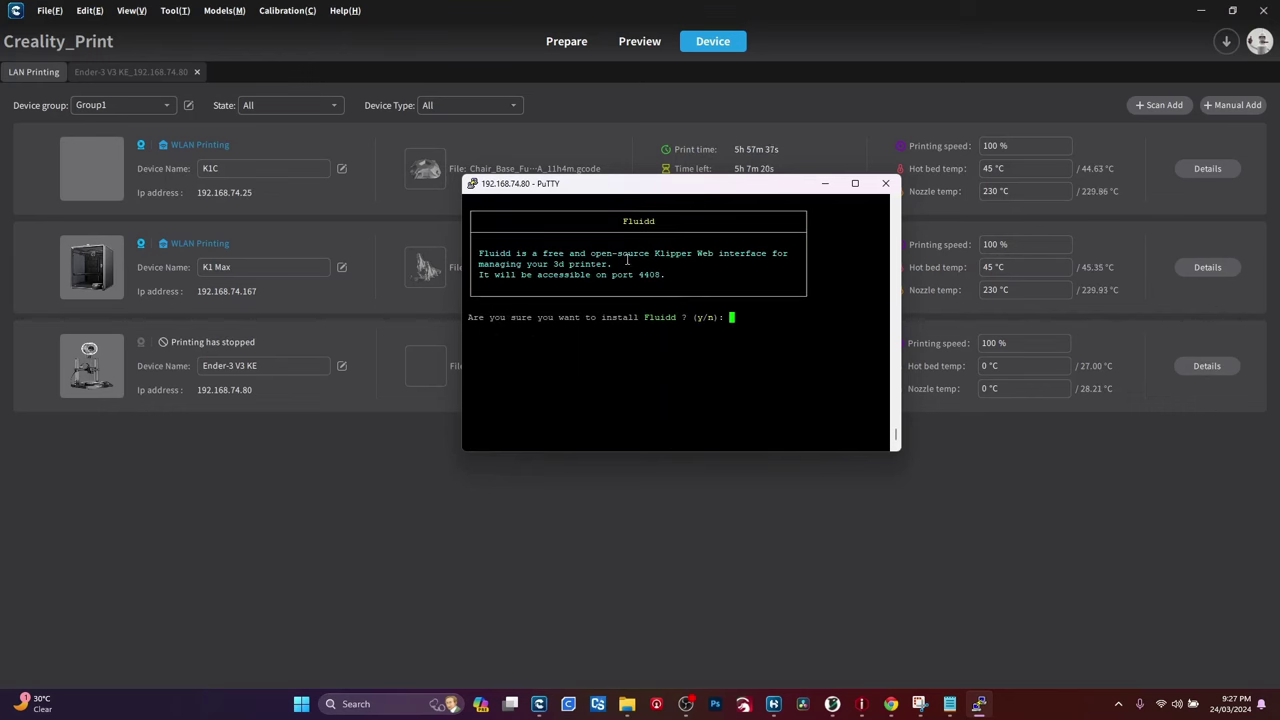
{"action": "type", "text": "y"}
{"action": "key", "text": "Return"}
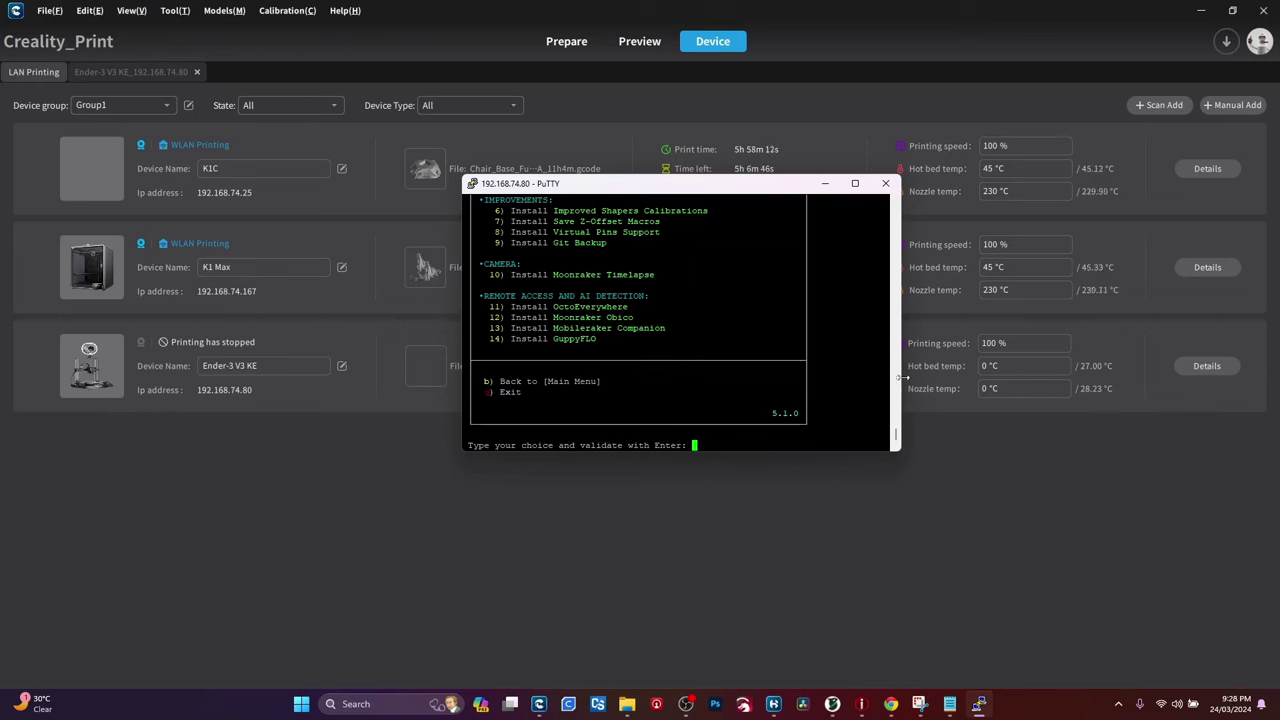
Step: Quit the helper script, list /usr/data to confirm the fluidd, moonraker and nginx folders, and exit
{"action": "type", "text": "q"}
{"action": "key", "text": "Return"}
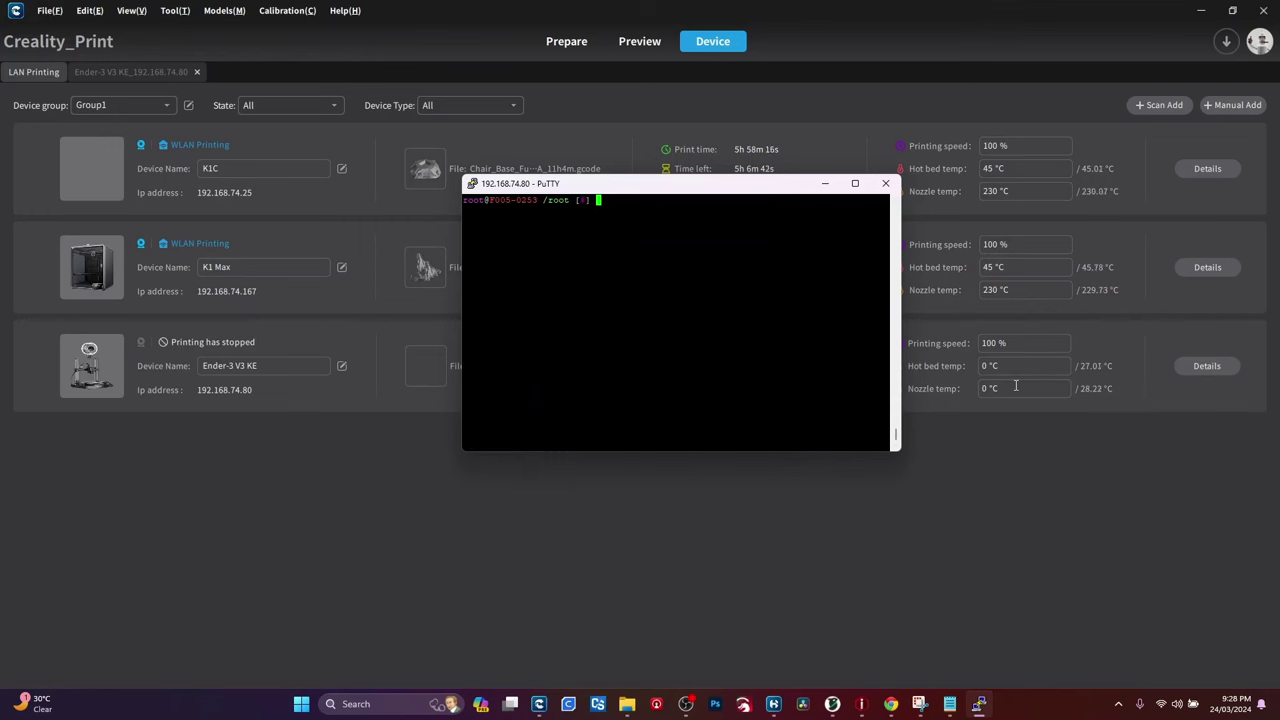
{"action": "type", "text": "ls -al"}
{"action": "key", "text": "Return"}
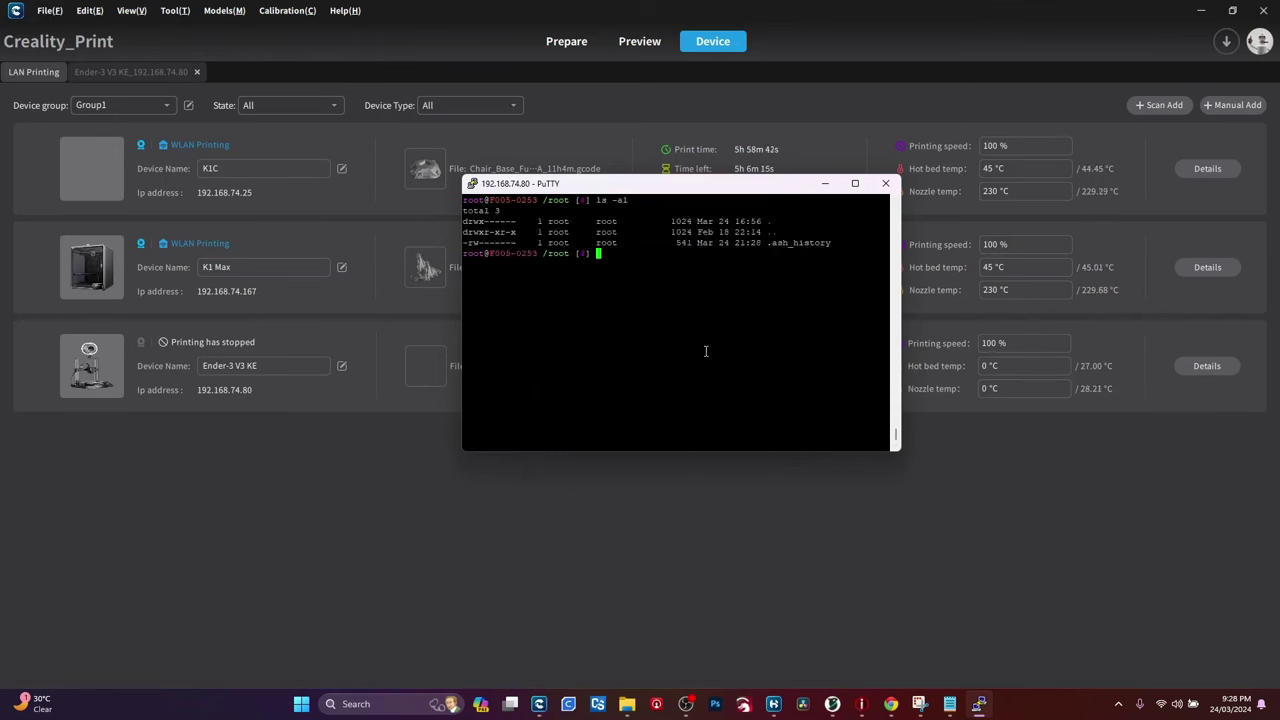
{"action": "type", "text": "ls -al /usr/data"}
{"action": "key", "text": "Return"}
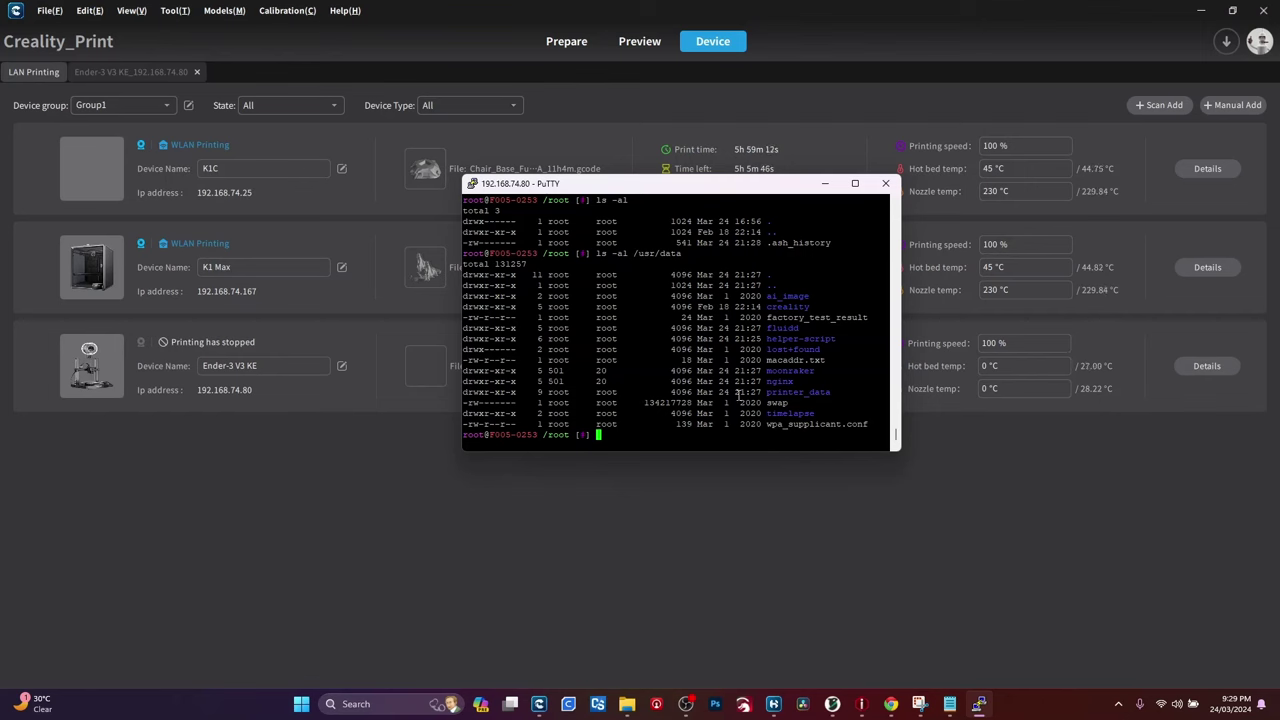
{"action": "type", "text": "exit"}
{"action": "key", "text": "Return"}
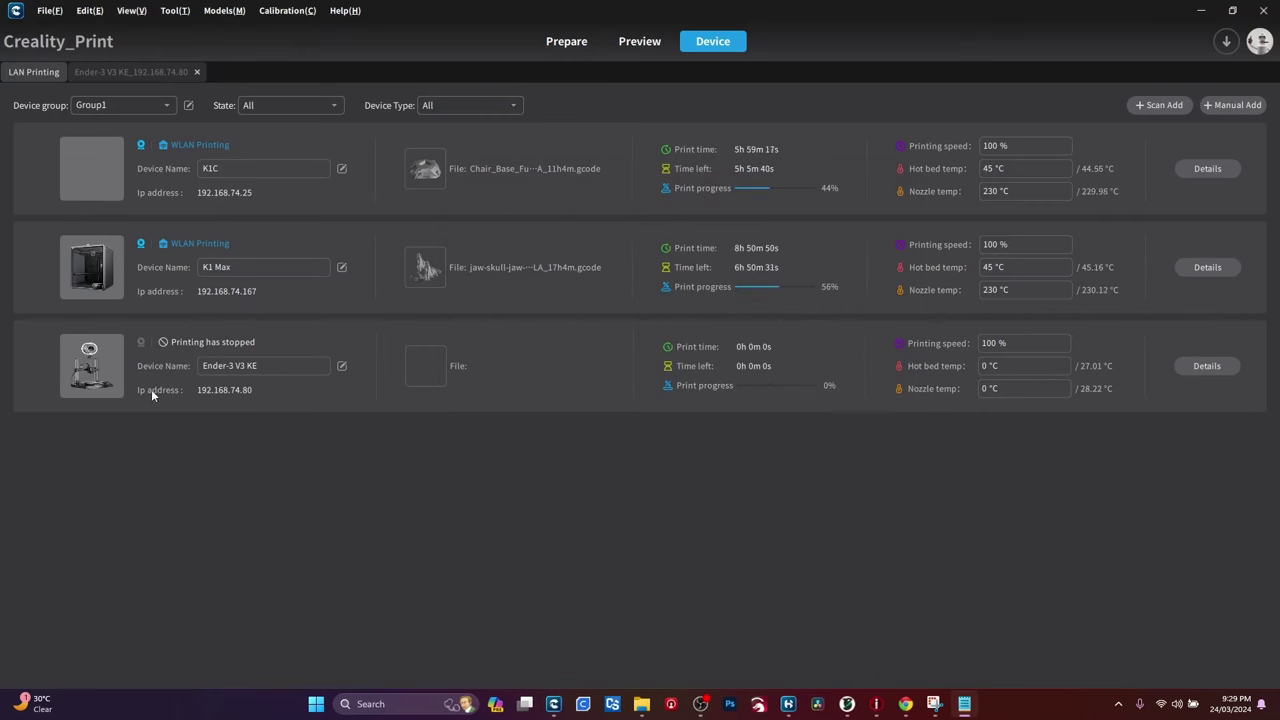
Step: Open the Details page for the Ender-3 V3 KE in the LAN Printing list
{"action": "left_click", "coordinate": [1196, 367]}
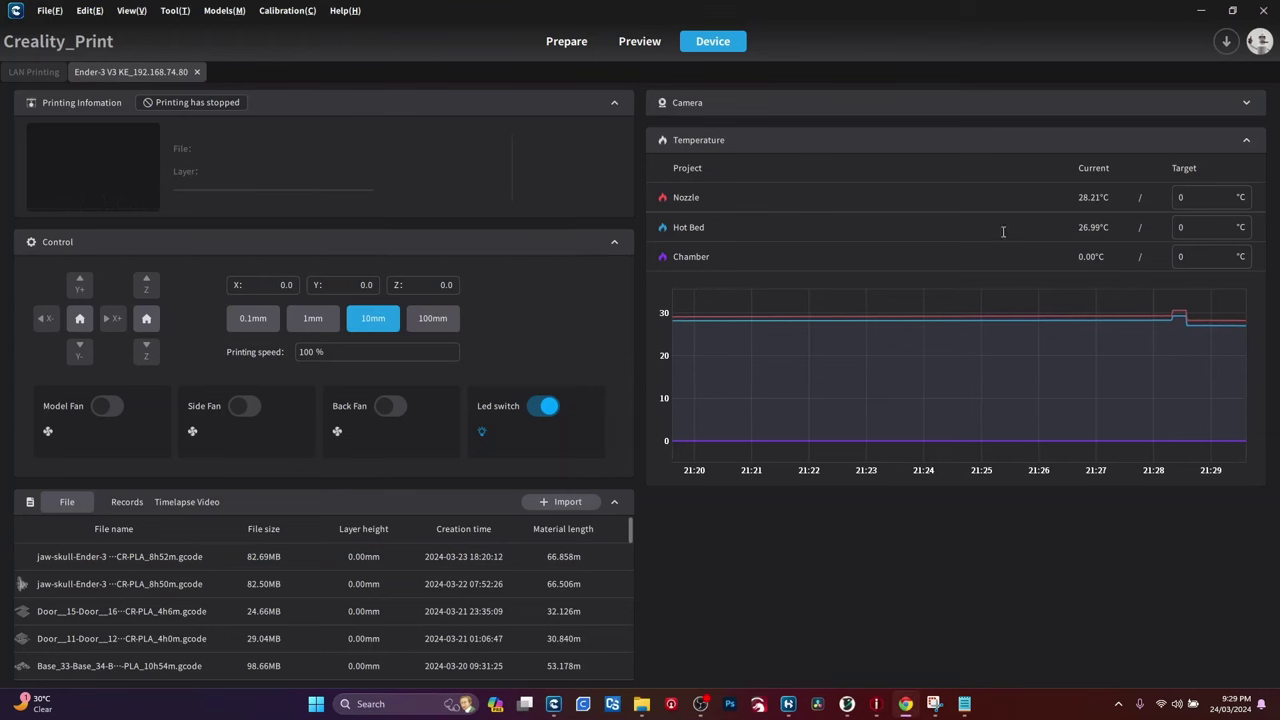
Step: Open a new Chrome window and load Fluidd at 192.168.74.80:4408
{"action": "left_click", "coordinate": [905, 704]}
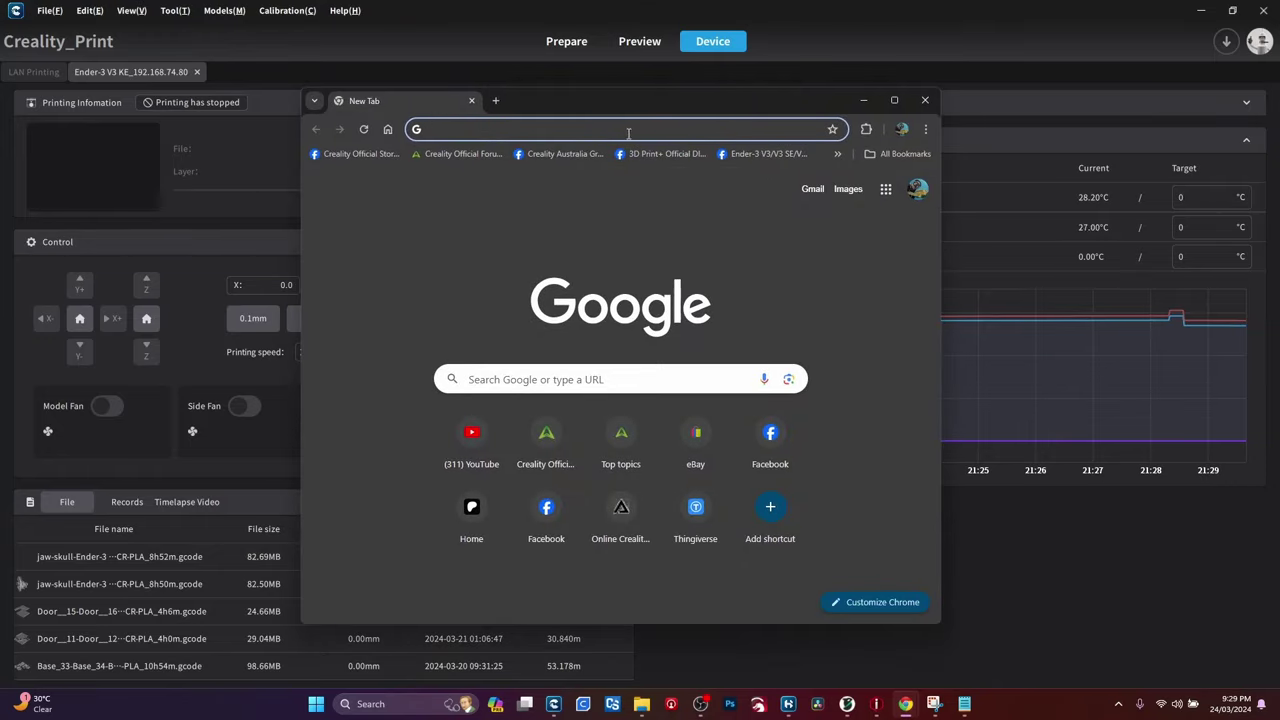
{"action": "type", "text": "g"}
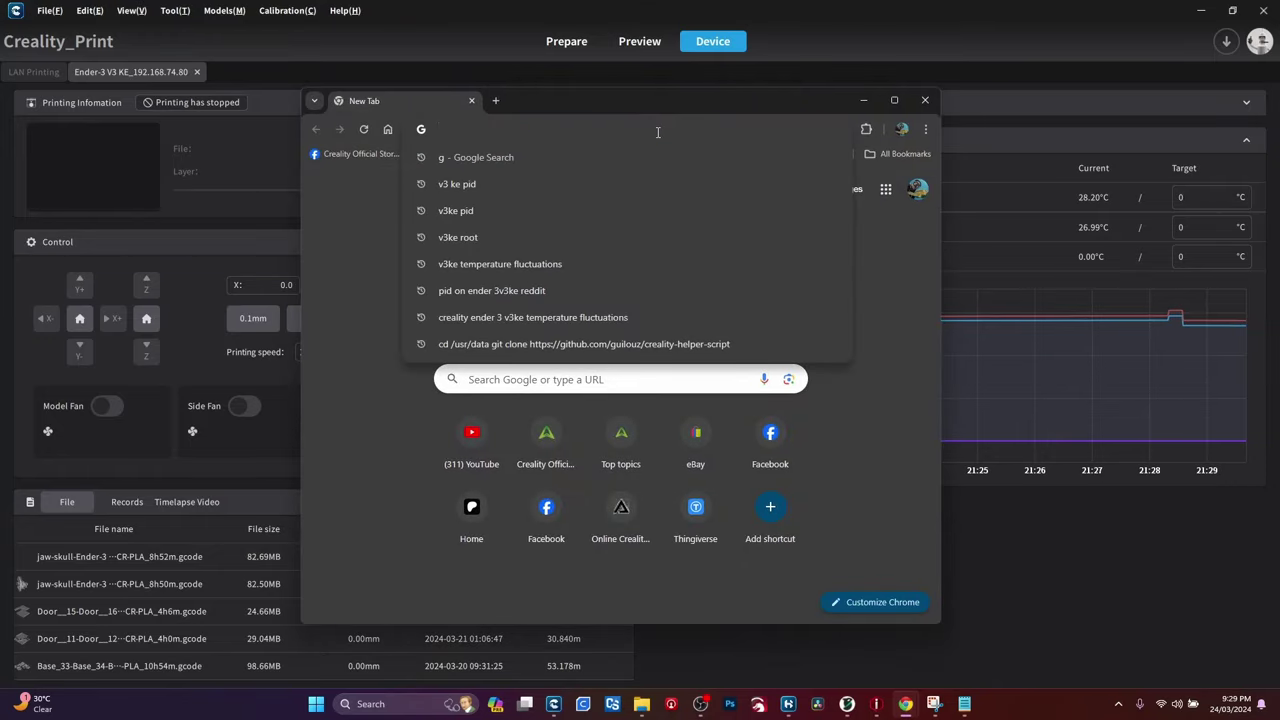
{"action": "double_click", "coordinate": [597, 92]}
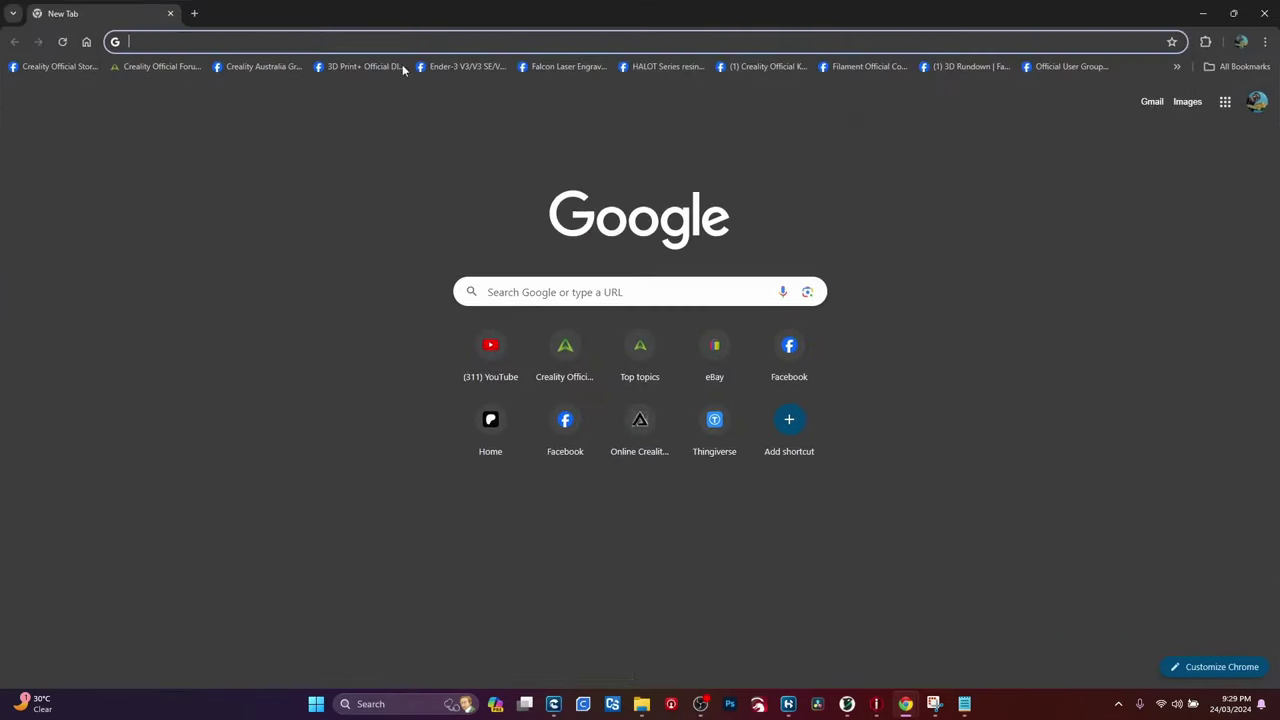
{"action": "type", "text": "19"}
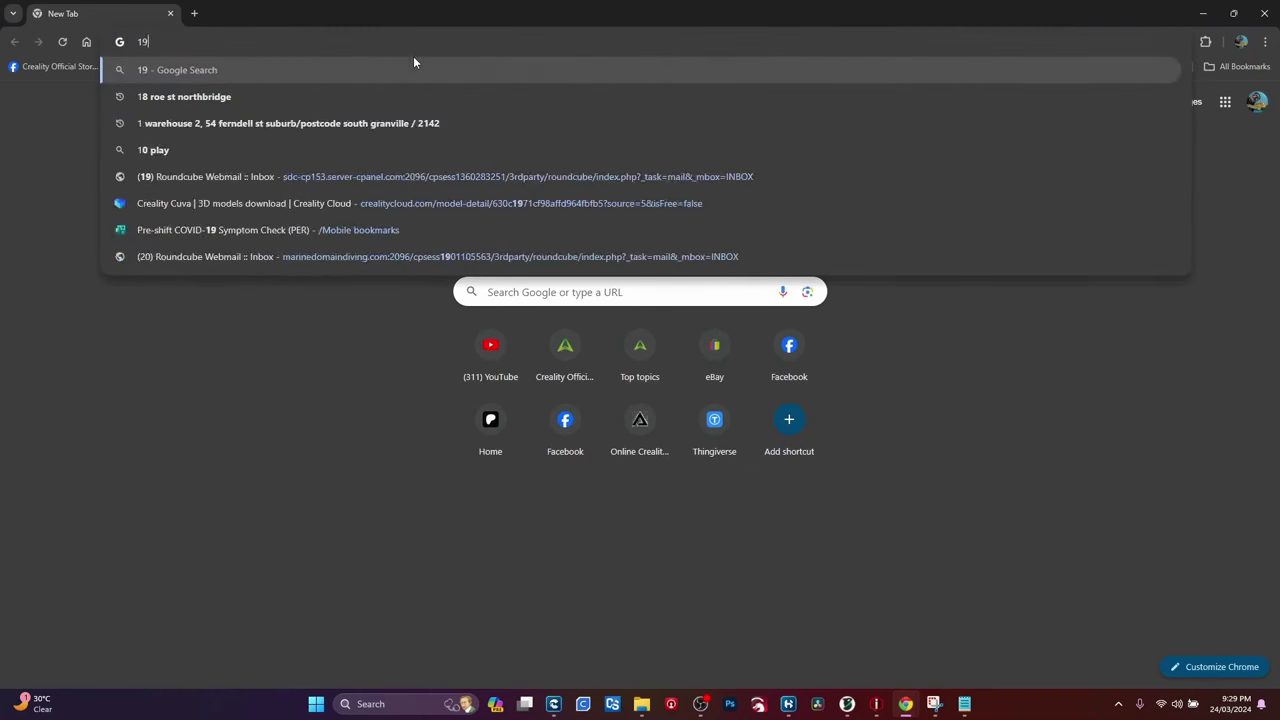
{"action": "type", "text": "2.168"}
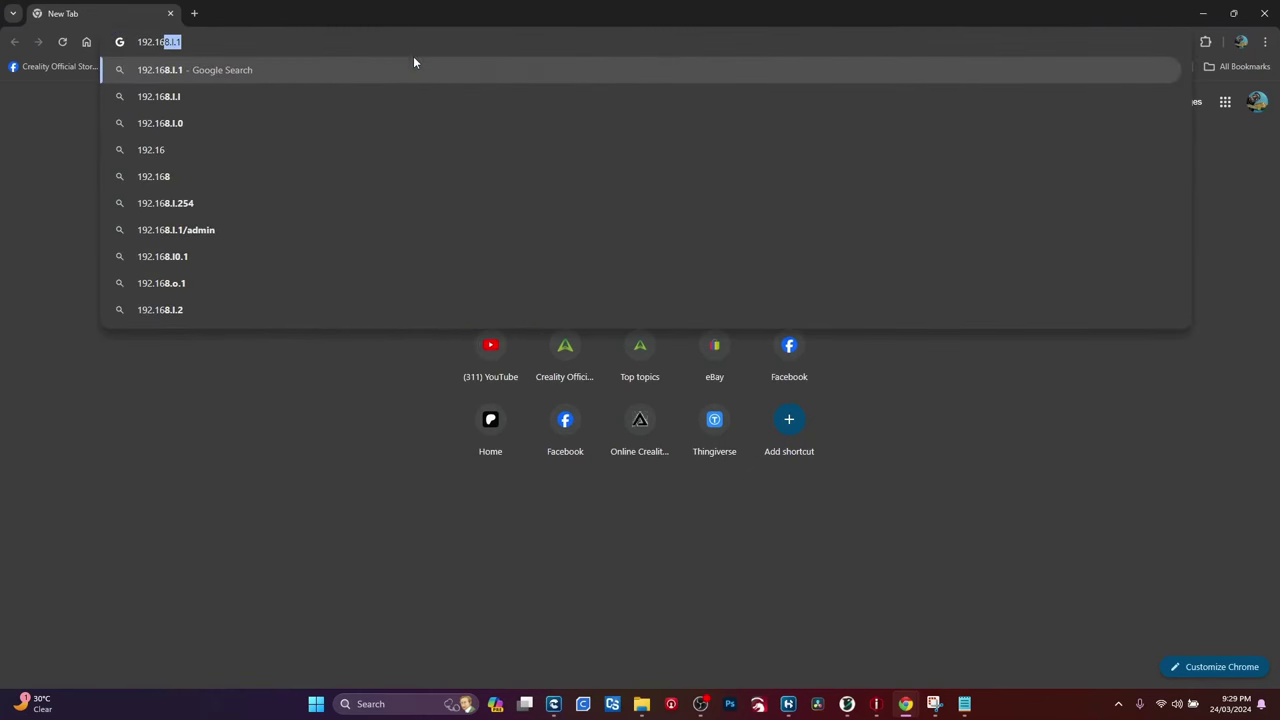
{"action": "type", "text": ".74.80"}
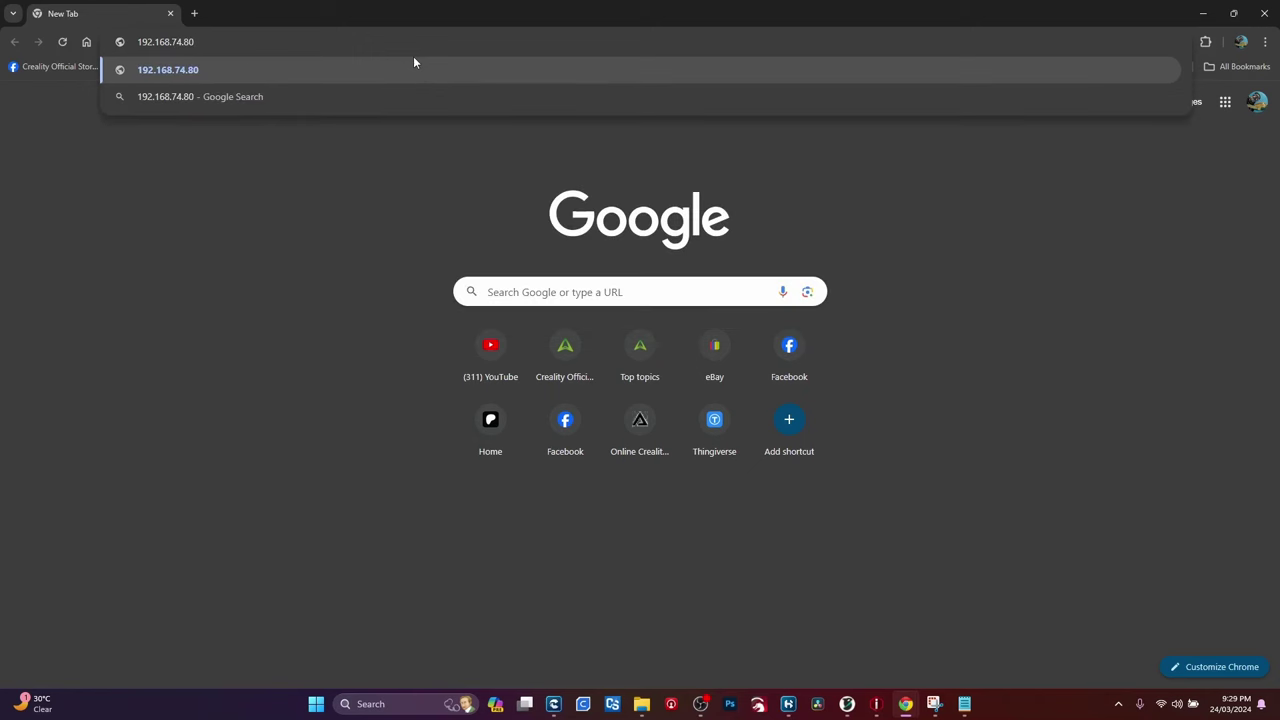
{"action": "key", "text": "Return"}
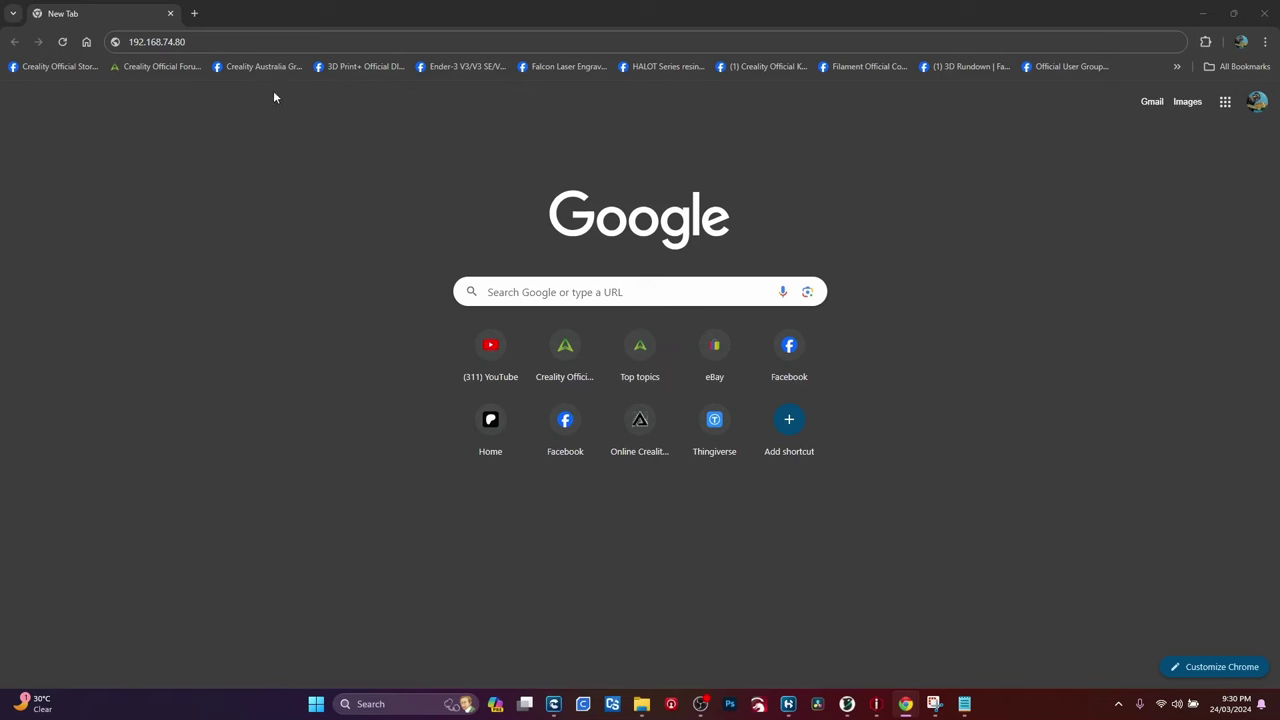
{"action": "left_click", "coordinate": [245, 89]}
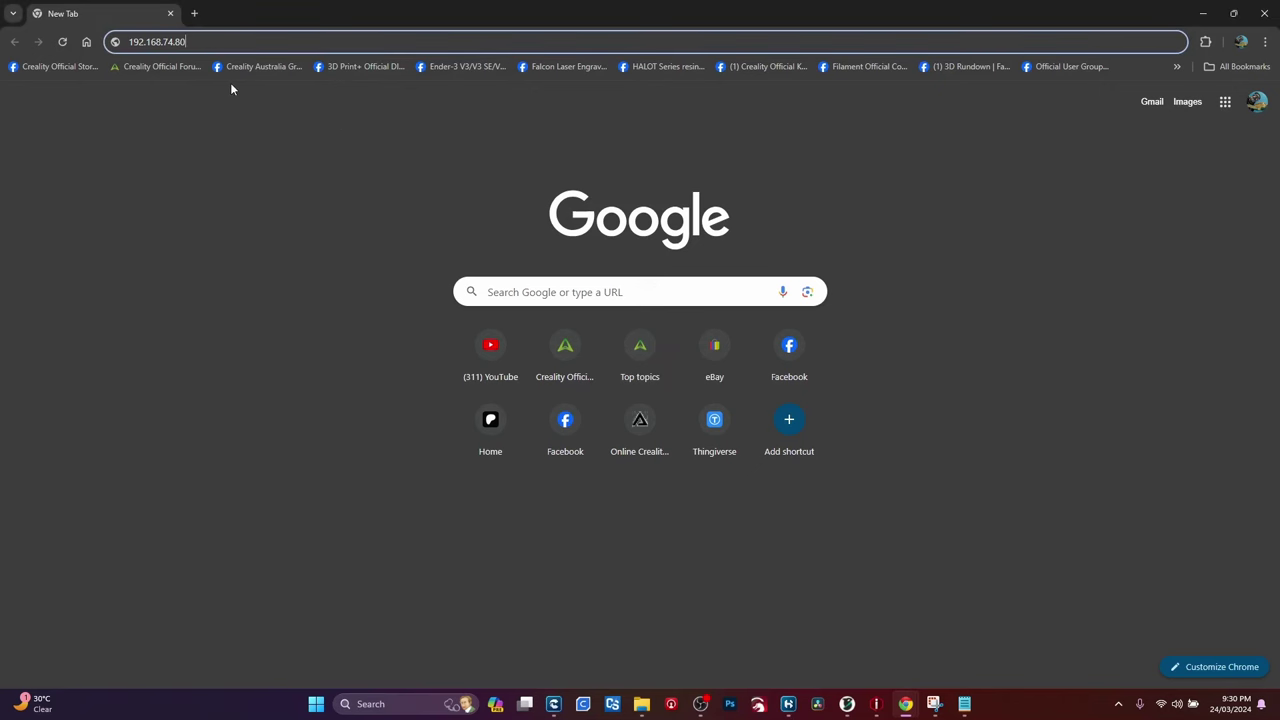
{"action": "type", "text": ":4408"}
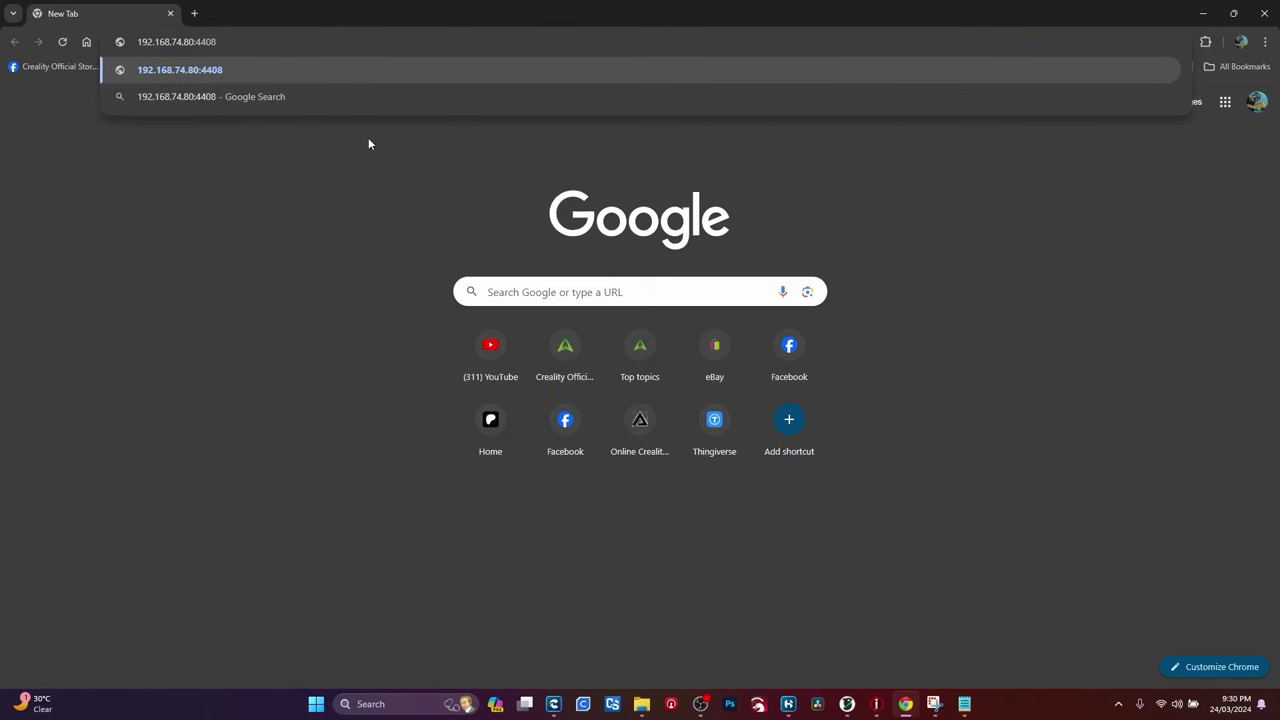
{"action": "left_click", "coordinate": [409, 77]}
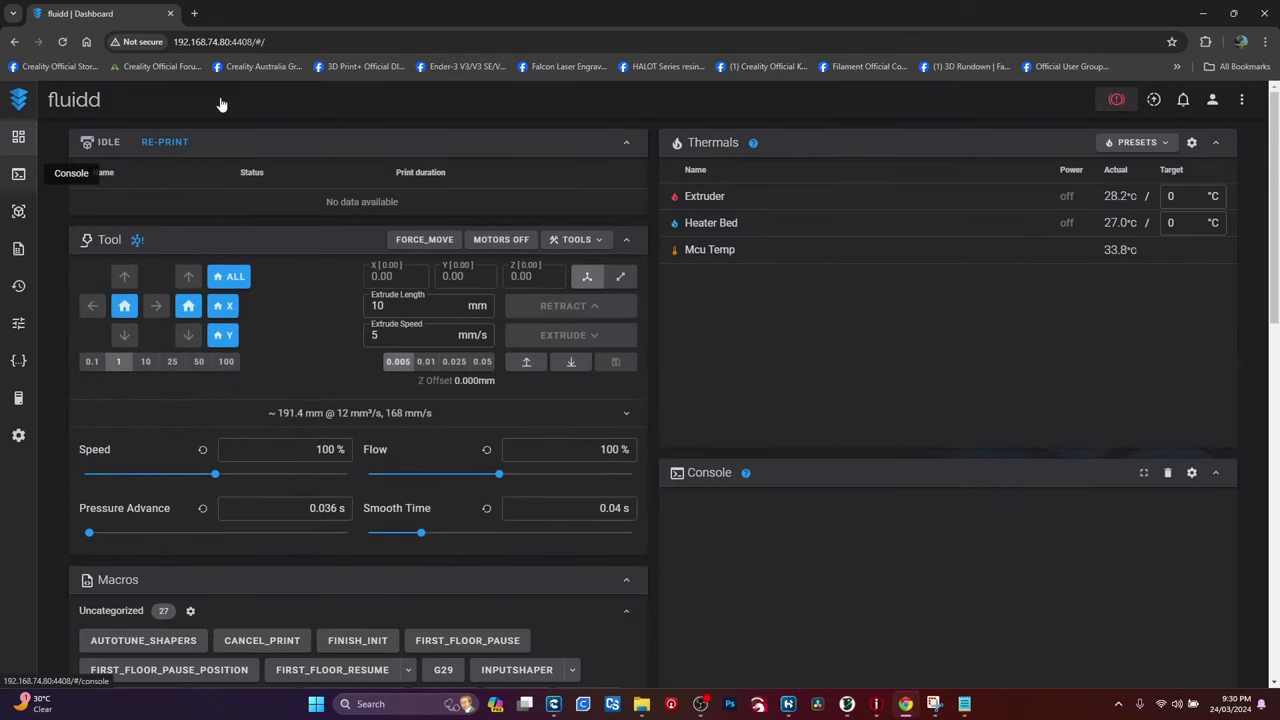
Step: Restore both windows, placing Creality Print top-left and the Fluidd browser on the right
{"action": "left_click", "coordinate": [1234, 14]}
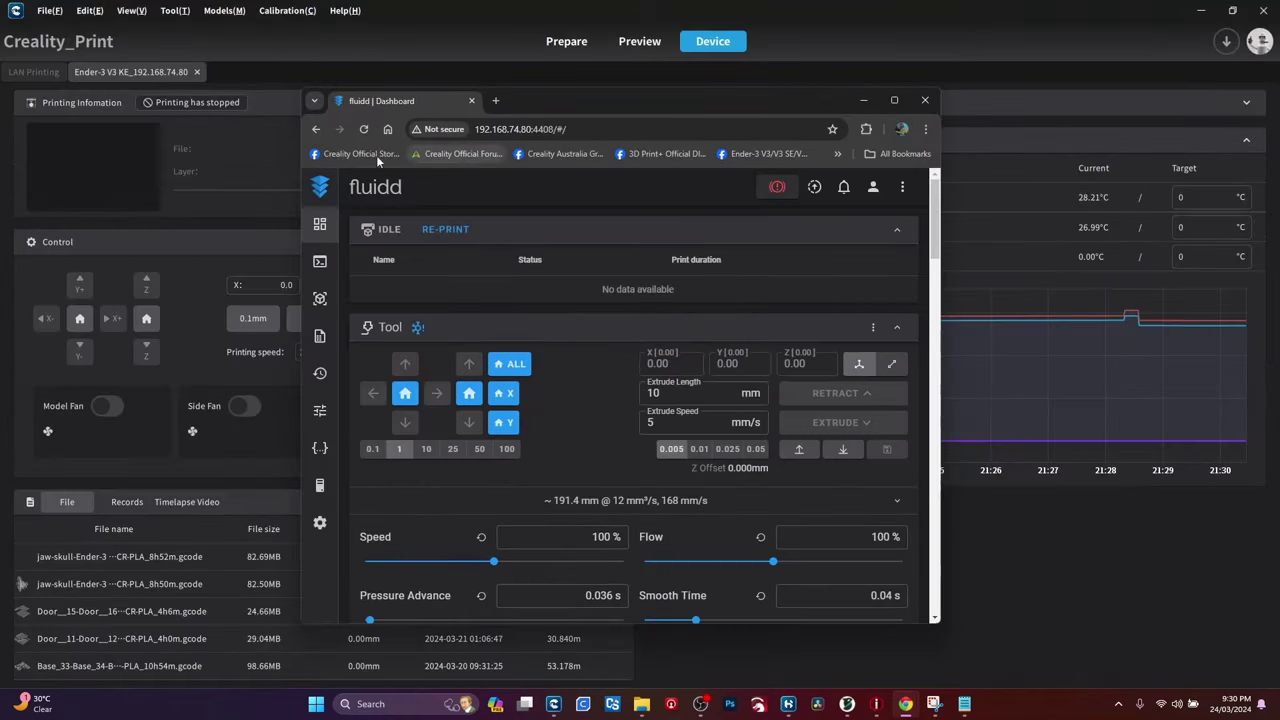
{"action": "left_click", "coordinate": [978, 22]}
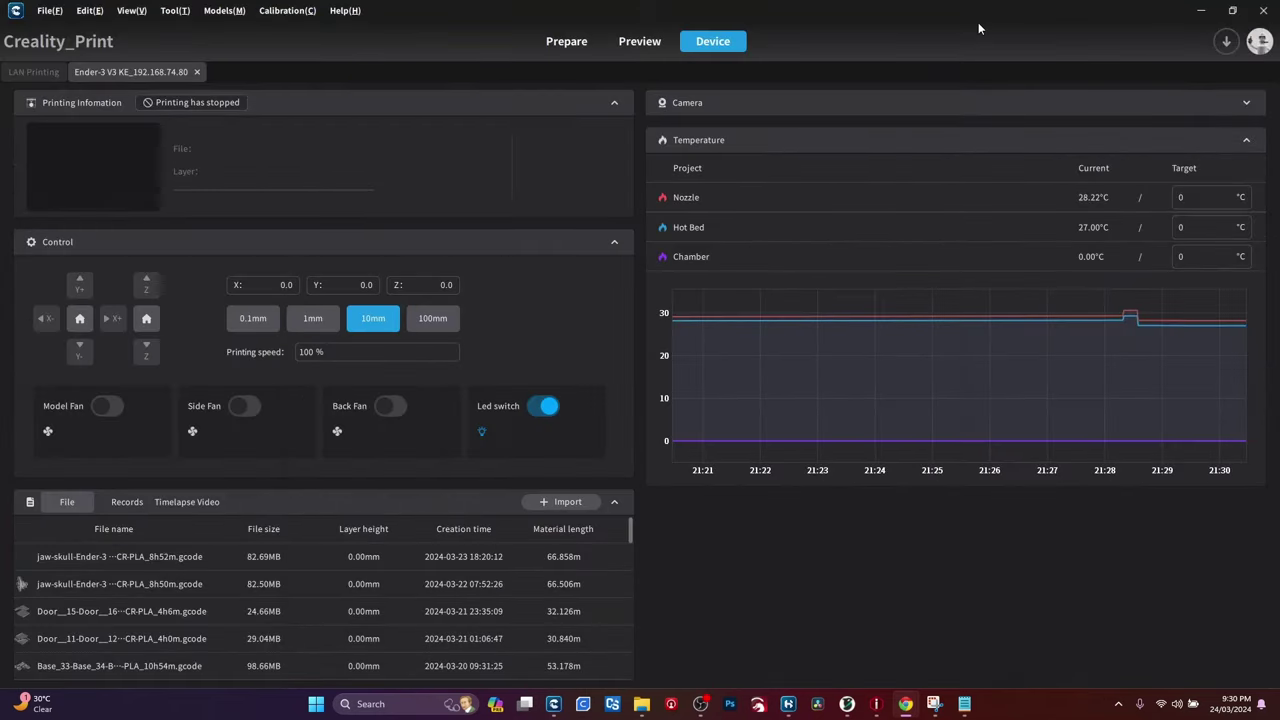
{"action": "left_click", "coordinate": [1231, 11]}
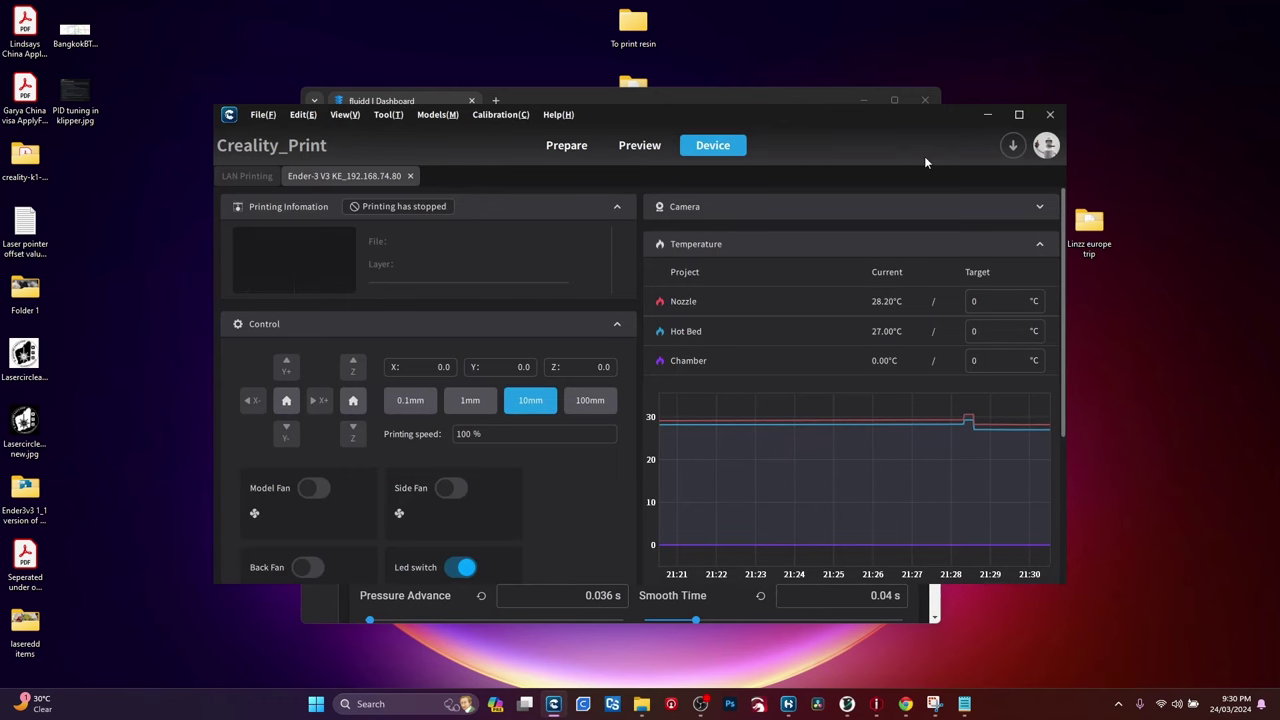
{"action": "left_click_drag", "start_coordinate": [924, 162], "coordinate": [717, 69]}
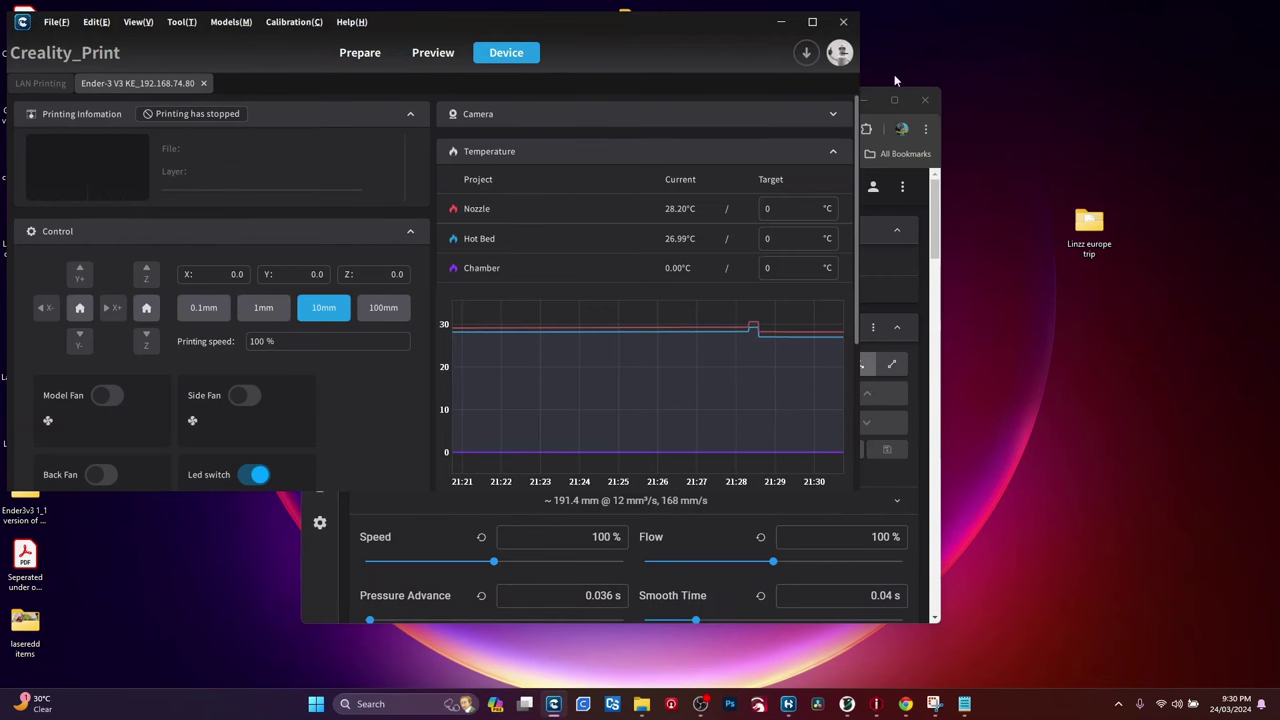
{"action": "left_click", "coordinate": [866, 101]}
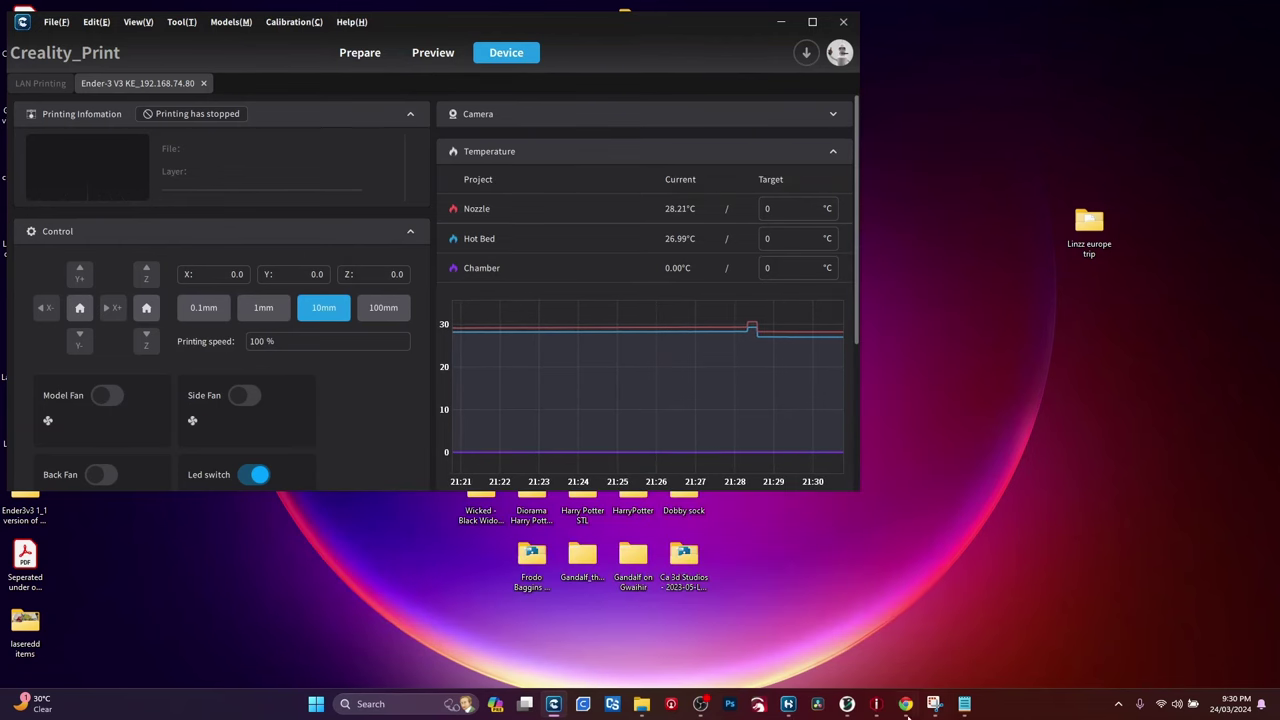
{"action": "mouse_move", "coordinate": [886, 710]}
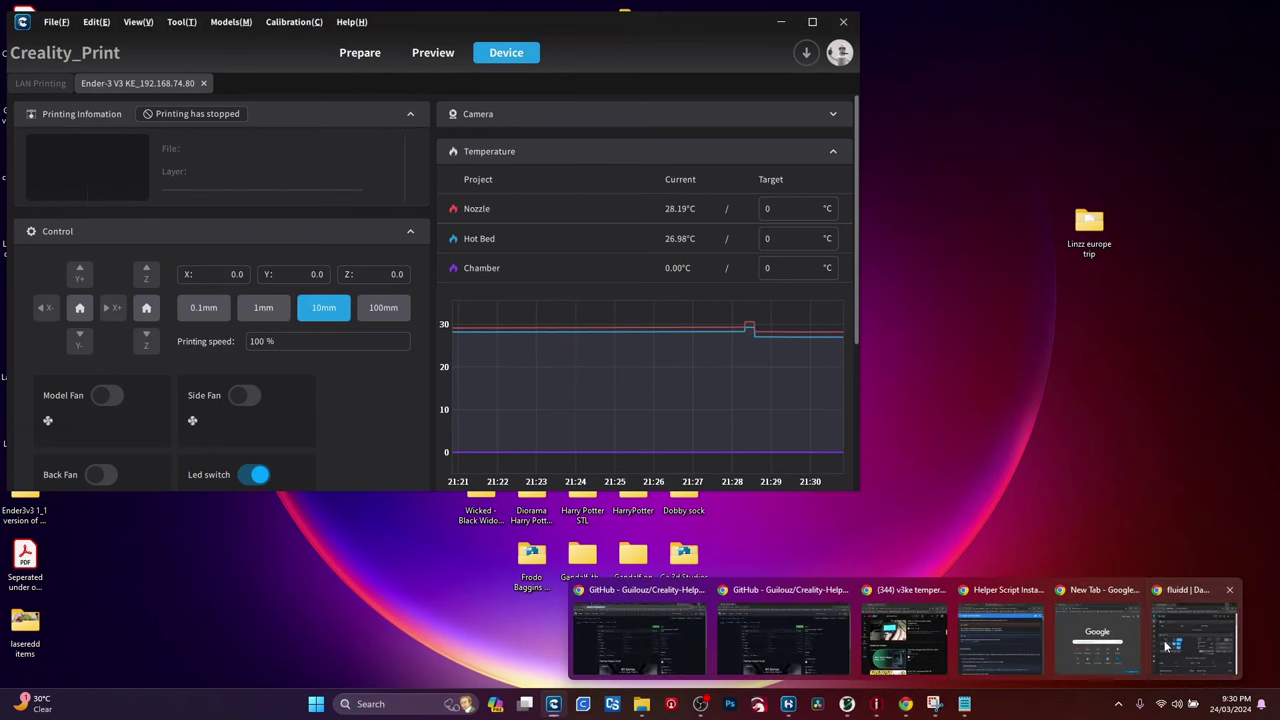
{"action": "left_click", "coordinate": [1195, 632]}
{"action": "left_click_drag", "start_coordinate": [580, 93], "coordinate": [855, 52]}
Step: Maximize Fluidd and scroll through its macros, fans, printer limits, jobs and gcode preview panels
{"action": "double_click", "coordinate": [1005, 58]}
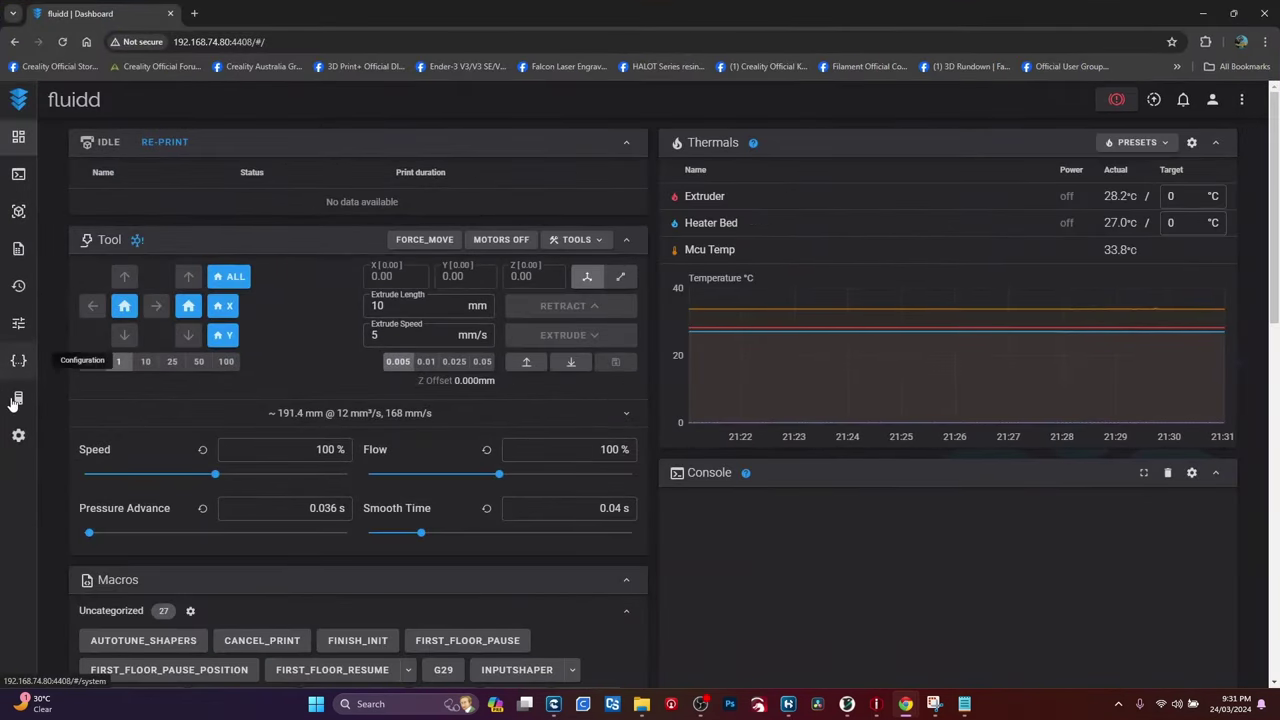
{"action": "scroll", "coordinate": [441, 427], "scroll_direction": "down", "scroll_amount": 1}
{"action": "scroll", "coordinate": [439, 418], "scroll_direction": "down", "scroll_amount": 6}
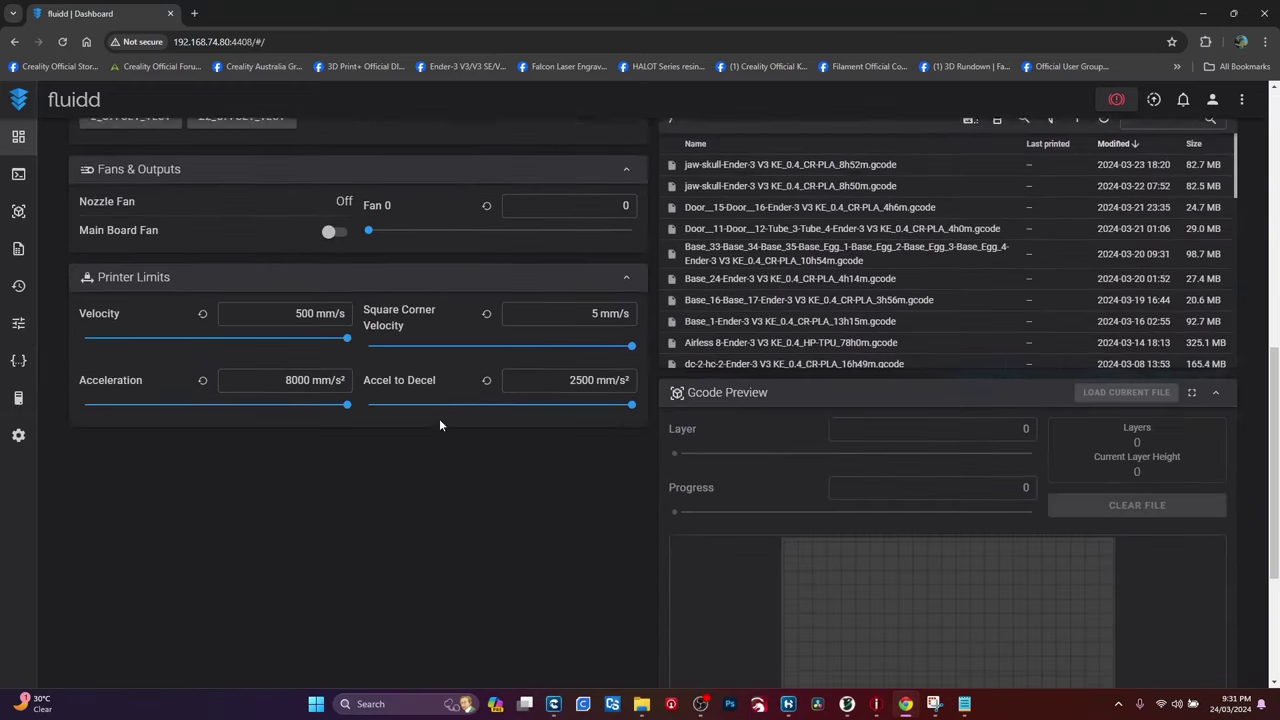
{"action": "scroll", "coordinate": [435, 415], "scroll_direction": "up", "scroll_amount": 3}
{"action": "scroll", "coordinate": [430, 418], "scroll_direction": "up", "scroll_amount": 4}
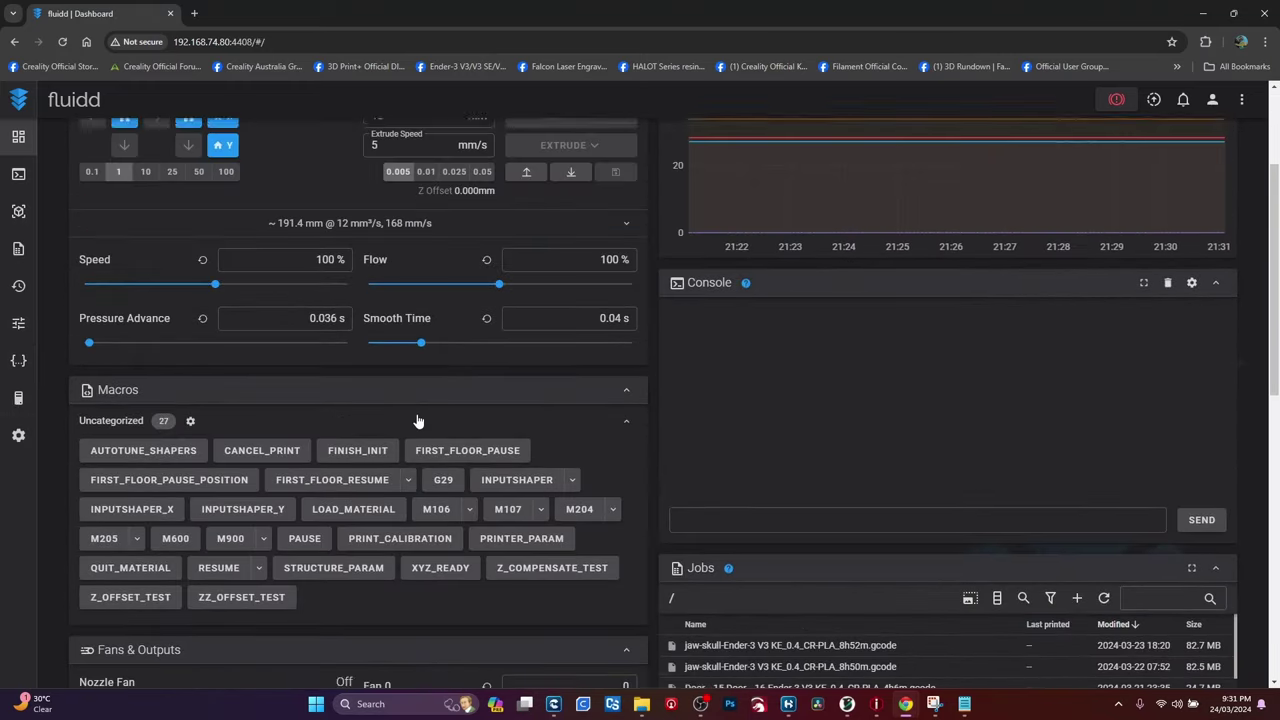
{"action": "scroll", "coordinate": [805, 450], "scroll_direction": "up", "scroll_amount": 1}
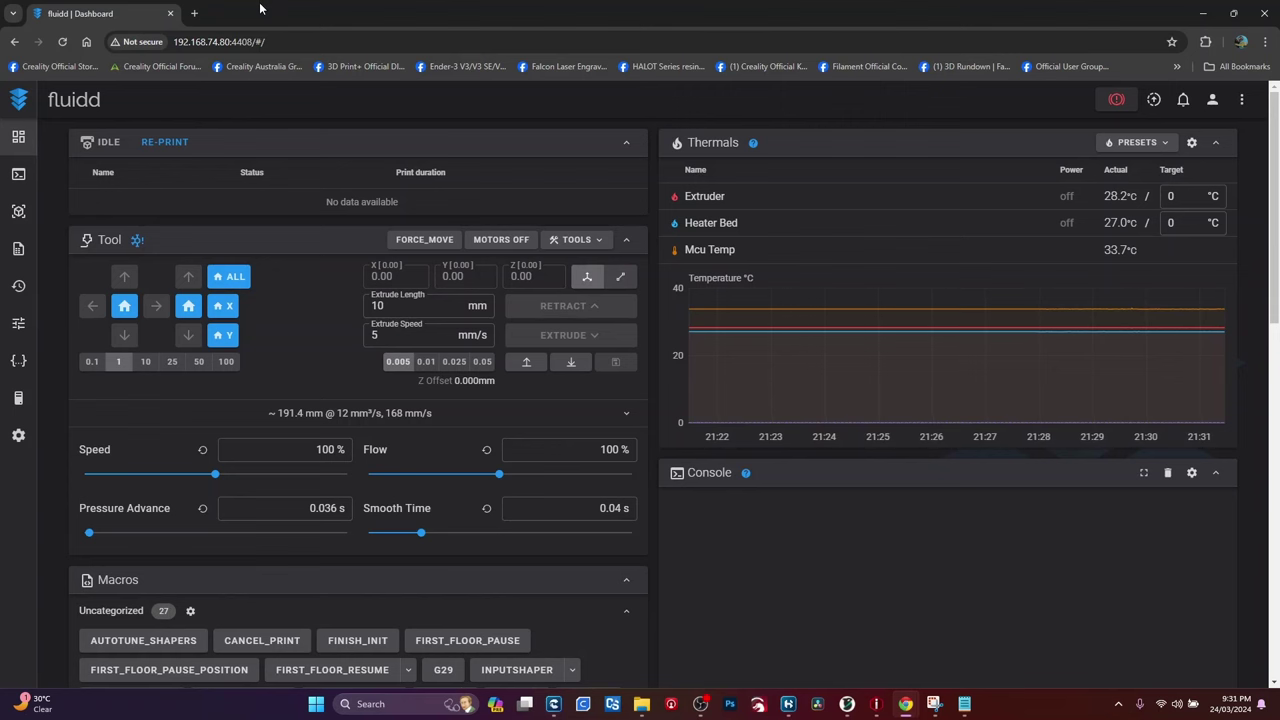
Step: Bring Creality Print forward, scroll its device page and expand the camera feed, then return to Fluidd
{"action": "left_click_drag", "start_coordinate": [258, 14], "coordinate": [885, 22]}
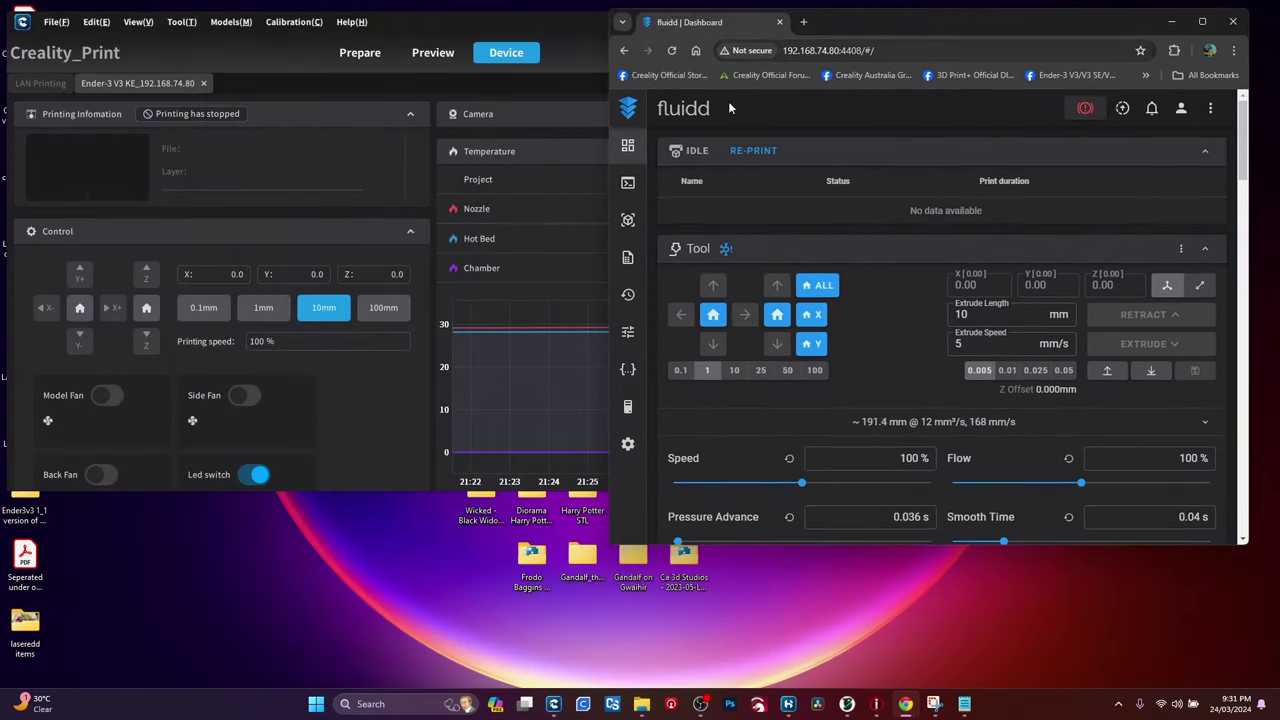
{"action": "left_click", "coordinate": [314, 46]}
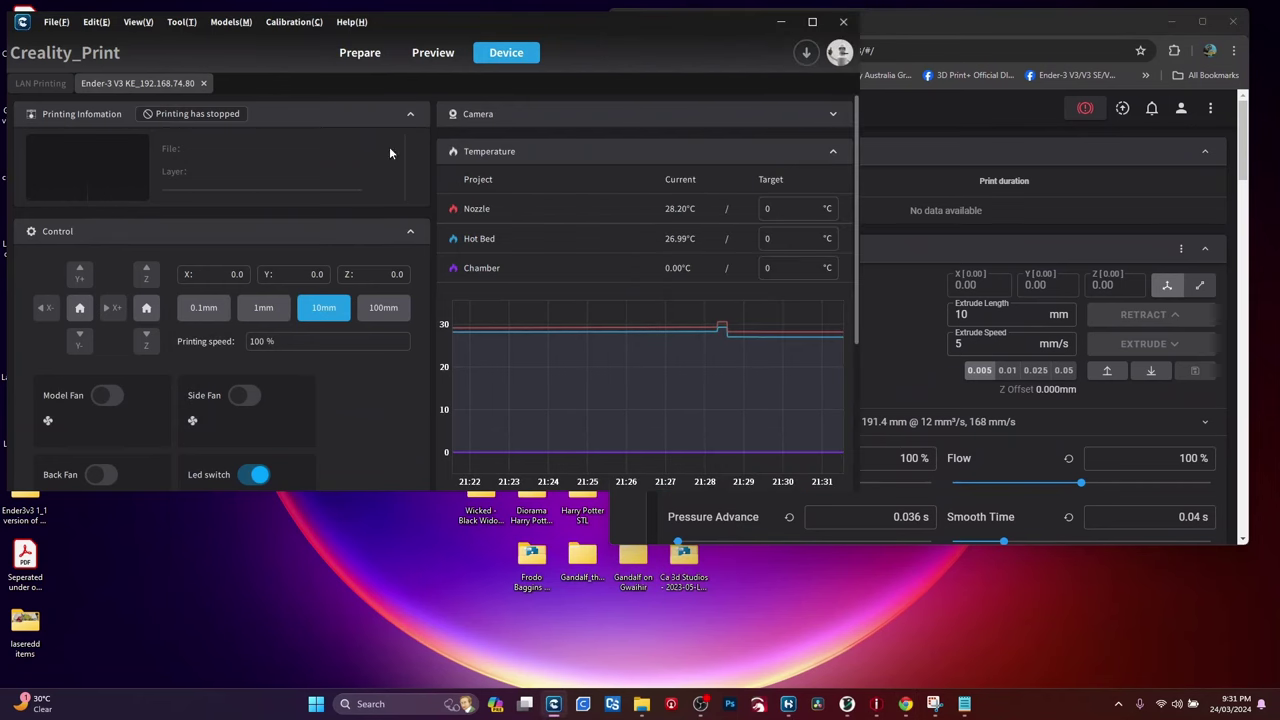
{"action": "scroll", "coordinate": [480, 220], "scroll_direction": "down", "scroll_amount": 5}
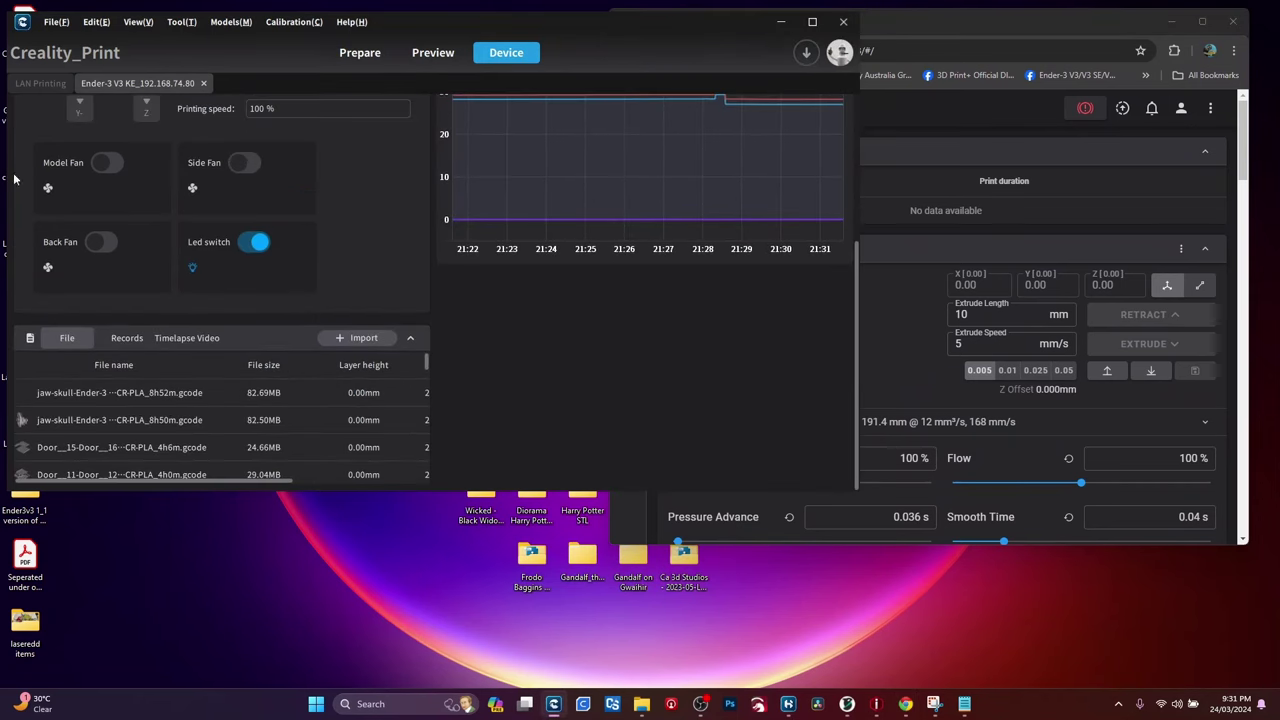
{"action": "scroll", "coordinate": [506, 318], "scroll_direction": "up", "scroll_amount": 5}
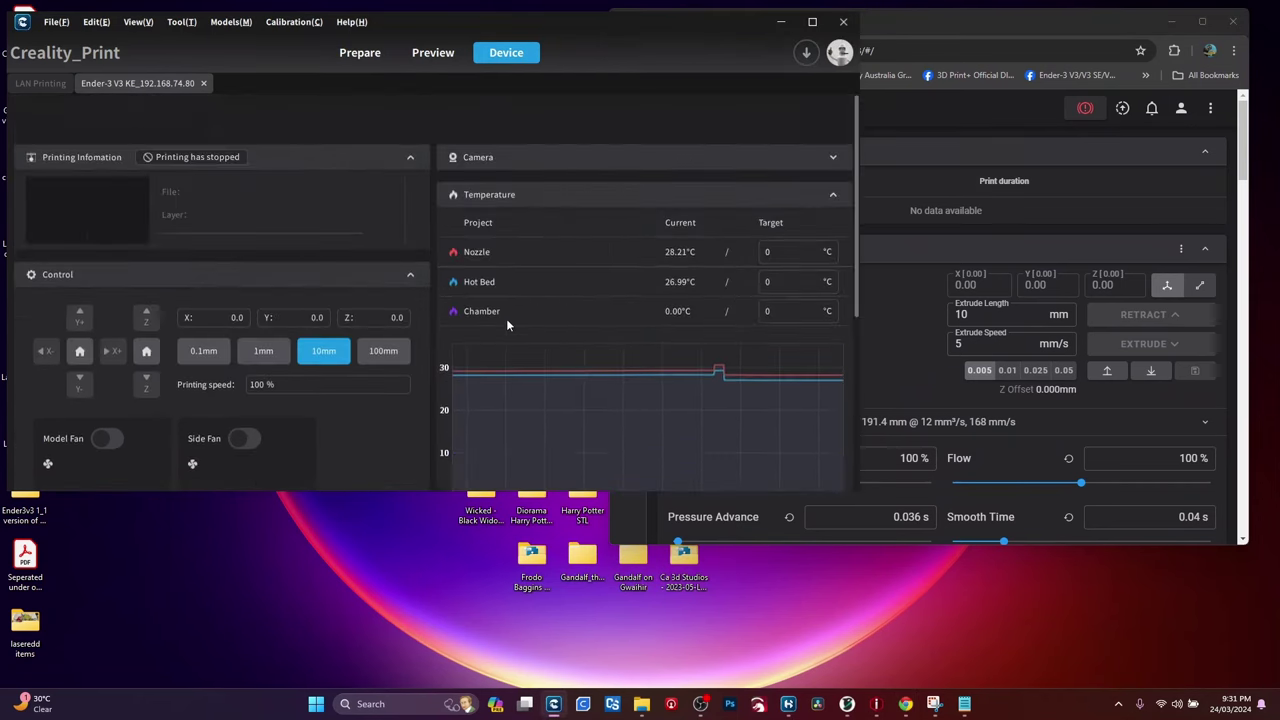
{"action": "scroll", "coordinate": [503, 330], "scroll_direction": "down", "scroll_amount": 3}
{"action": "scroll", "coordinate": [502, 330], "scroll_direction": "down", "scroll_amount": 3}
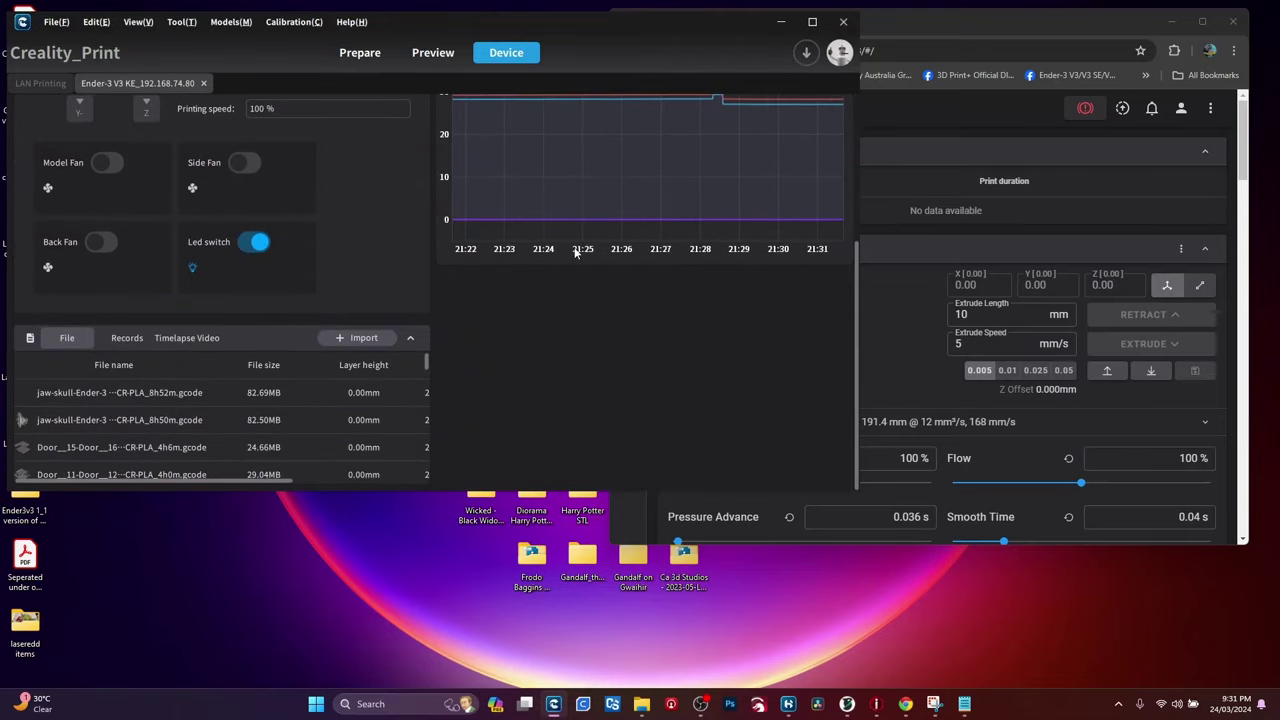
{"action": "scroll", "coordinate": [572, 255], "scroll_direction": "up", "scroll_amount": 2}
{"action": "scroll", "coordinate": [570, 259], "scroll_direction": "up", "scroll_amount": 3}
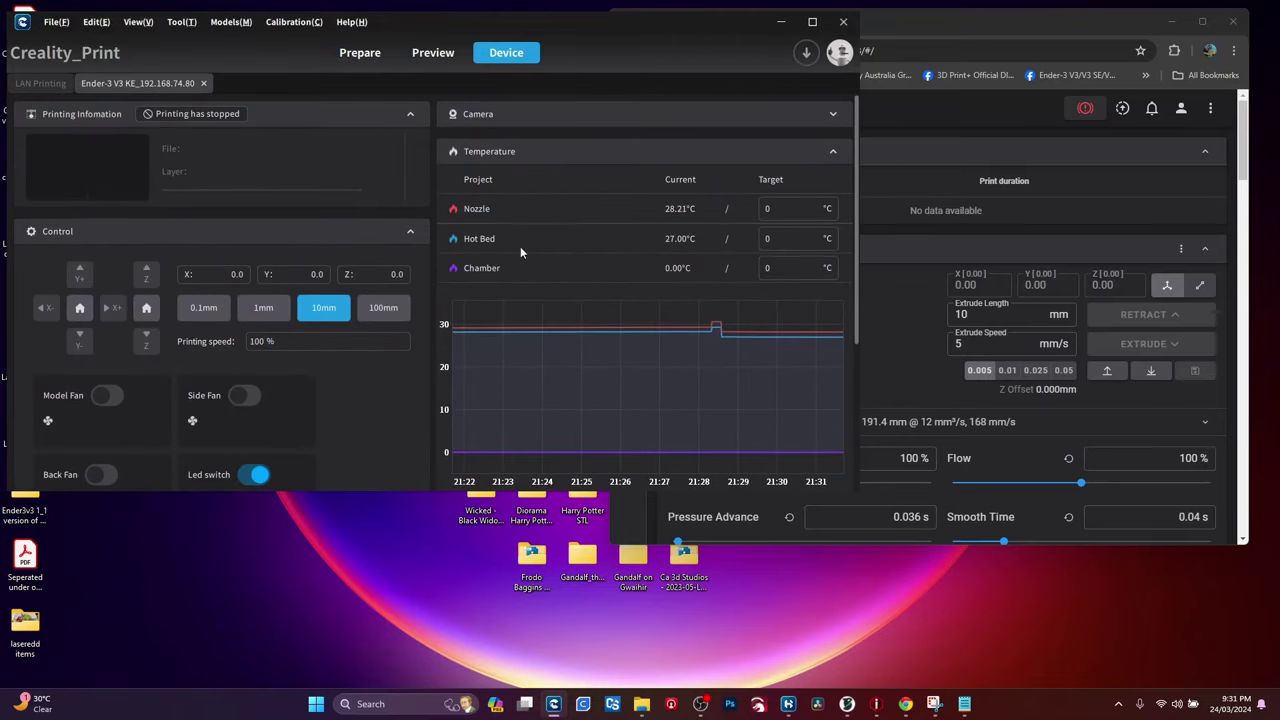
{"action": "left_click", "coordinate": [836, 116]}
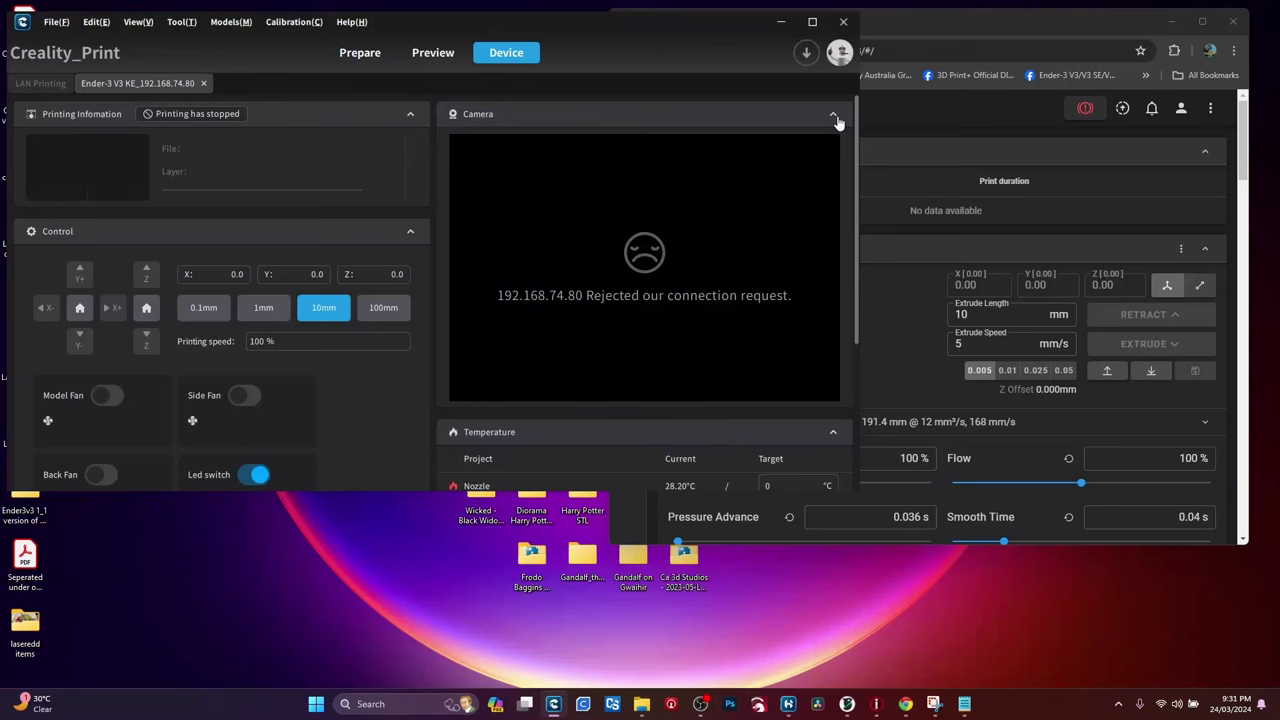
{"action": "left_click", "coordinate": [951, 150]}
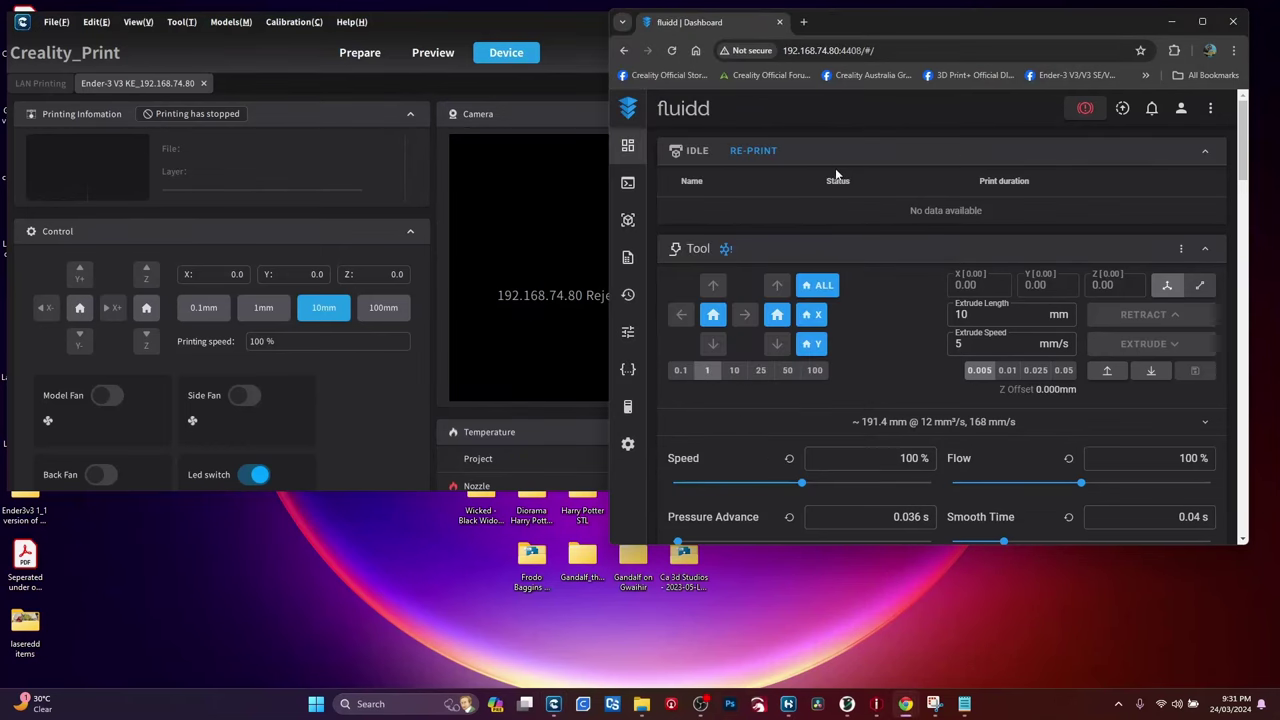
Step: Maximize Chrome again and scroll the Fluidd dashboard down to the Gcode Preview and back
{"action": "double_click", "coordinate": [944, 25]}
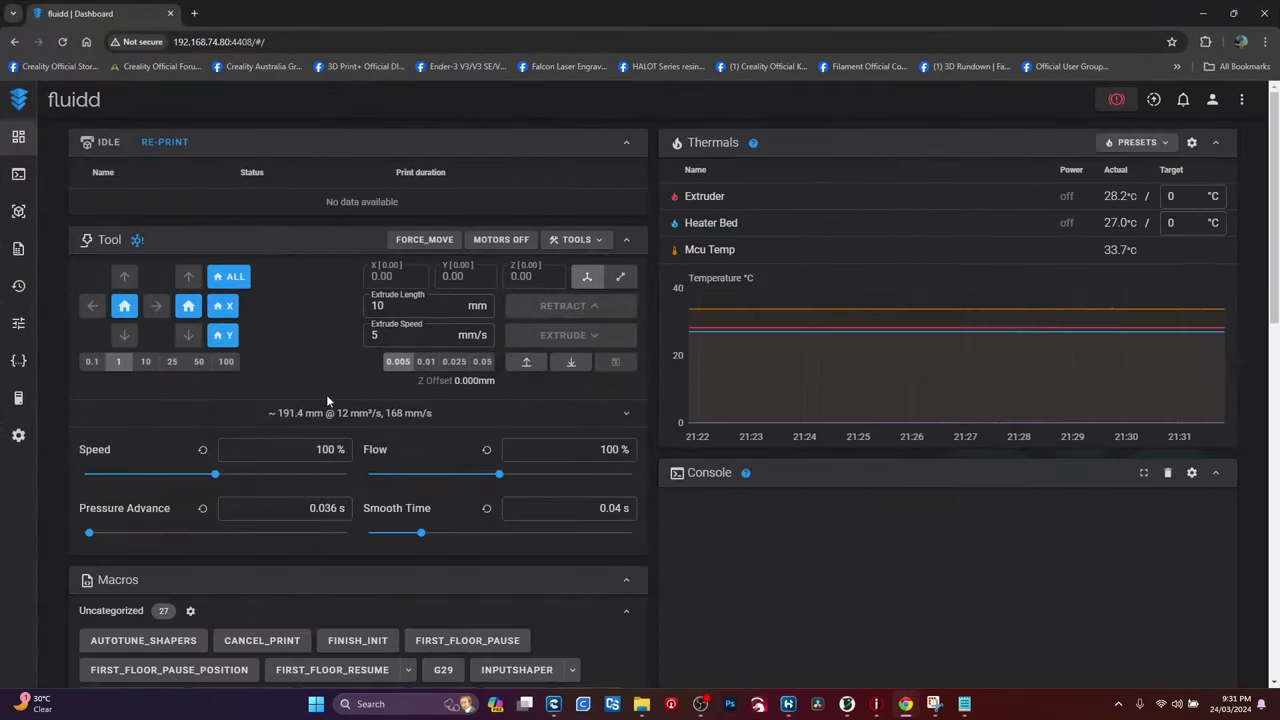
{"action": "scroll", "coordinate": [458, 645], "scroll_direction": "down", "scroll_amount": 2}
{"action": "scroll", "coordinate": [458, 647], "scroll_direction": "down", "scroll_amount": 3}
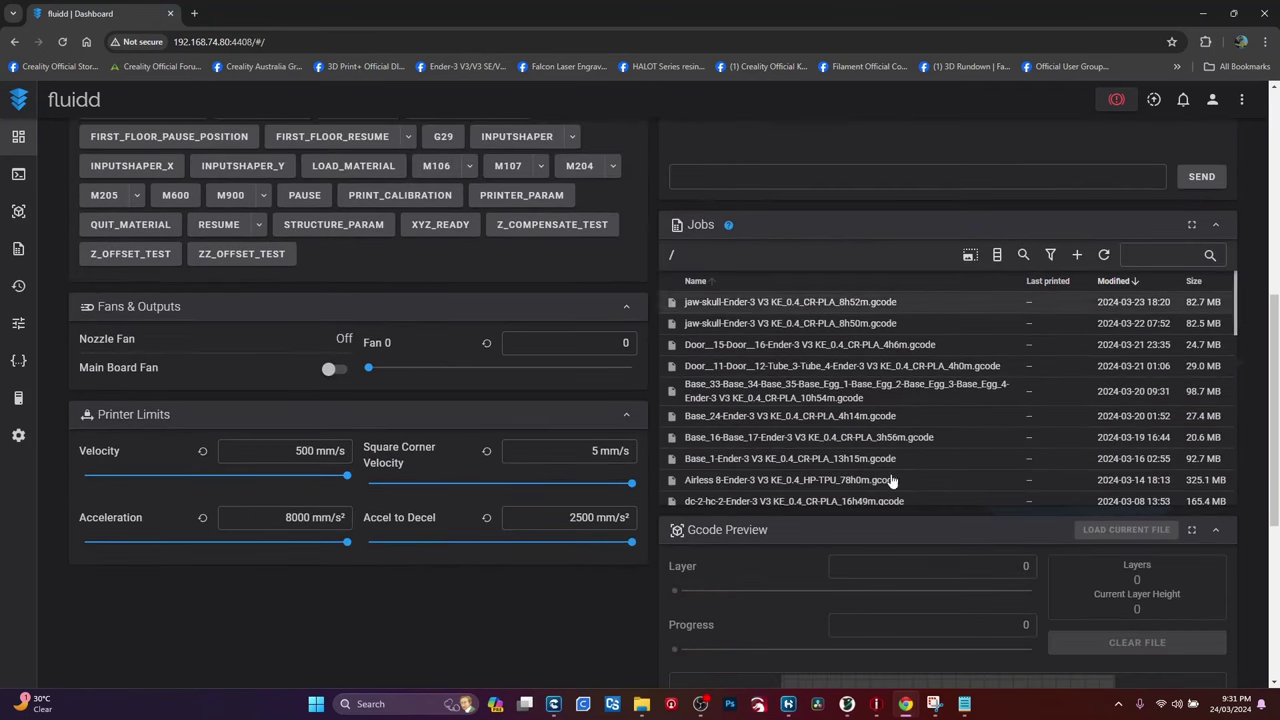
{"action": "scroll", "coordinate": [851, 608], "scroll_direction": "down", "scroll_amount": 2}
{"action": "scroll", "coordinate": [760, 570], "scroll_direction": "down", "scroll_amount": 2}
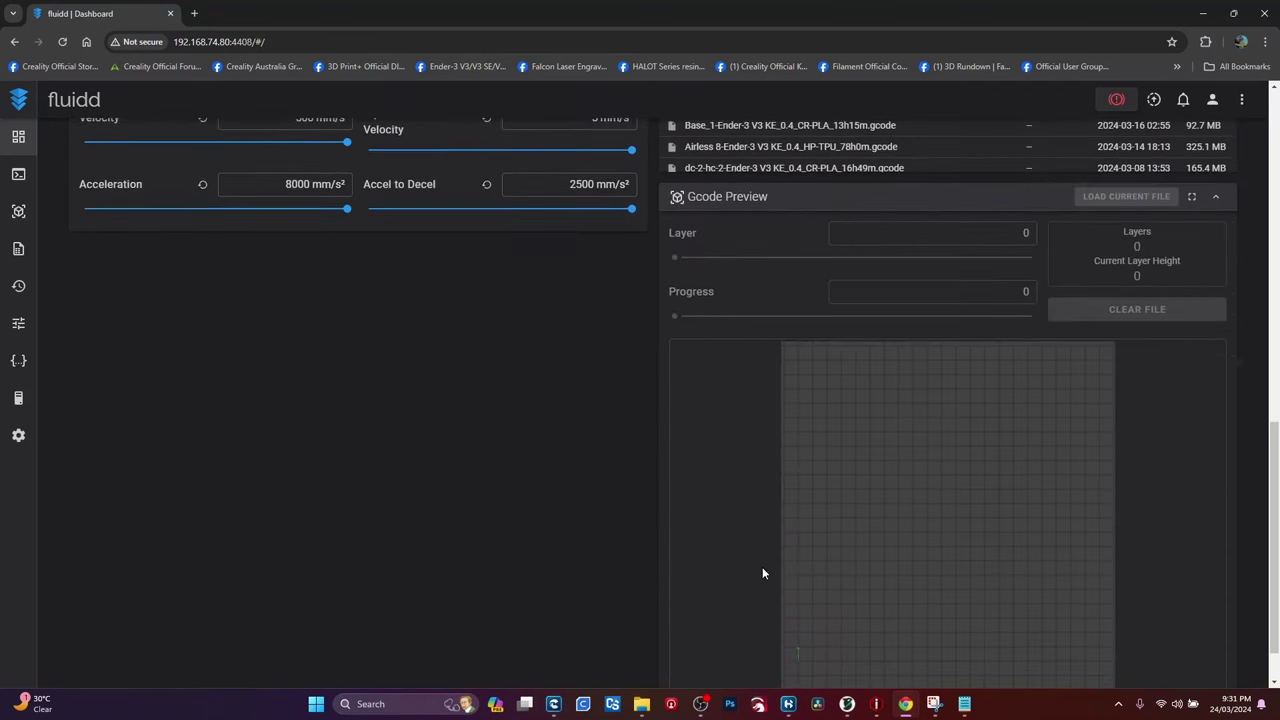
{"action": "scroll", "coordinate": [763, 560], "scroll_direction": "up", "scroll_amount": 7}
{"action": "scroll", "coordinate": [764, 553], "scroll_direction": "up", "scroll_amount": 3}
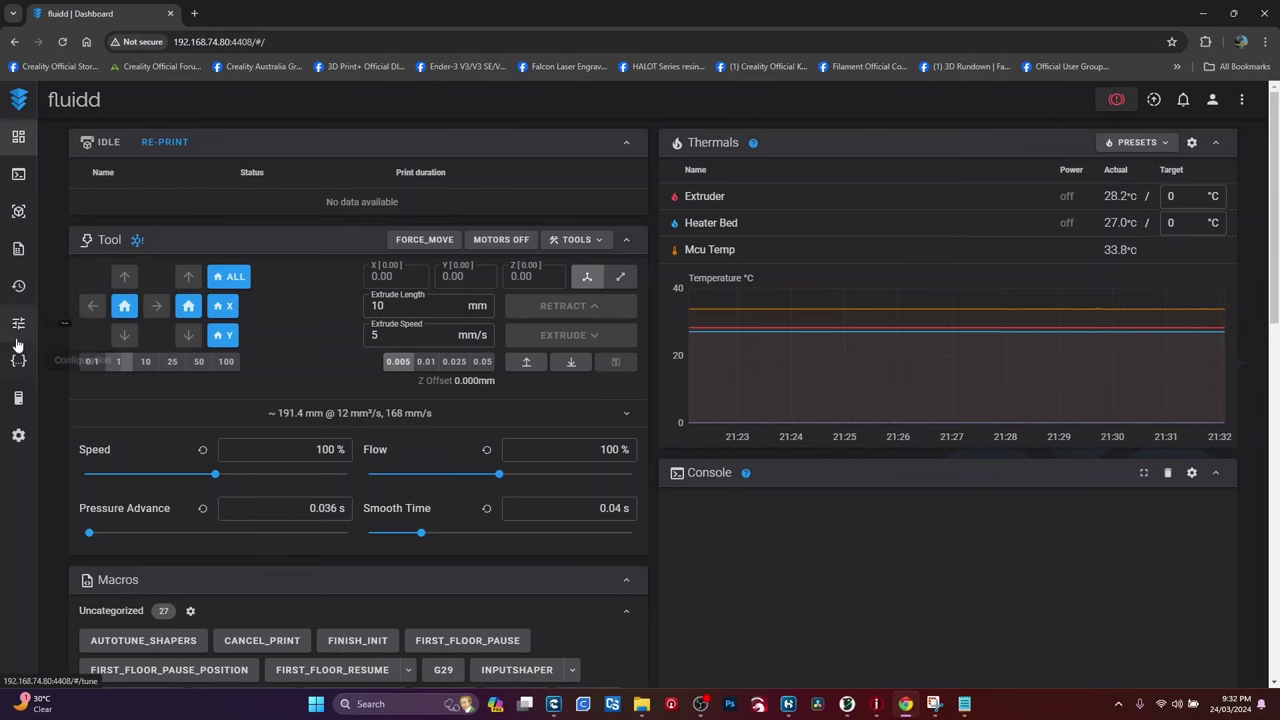
Step: Open Fluidd's Tune page to view the default bed mesh height map
{"action": "left_click", "coordinate": [20, 331]}
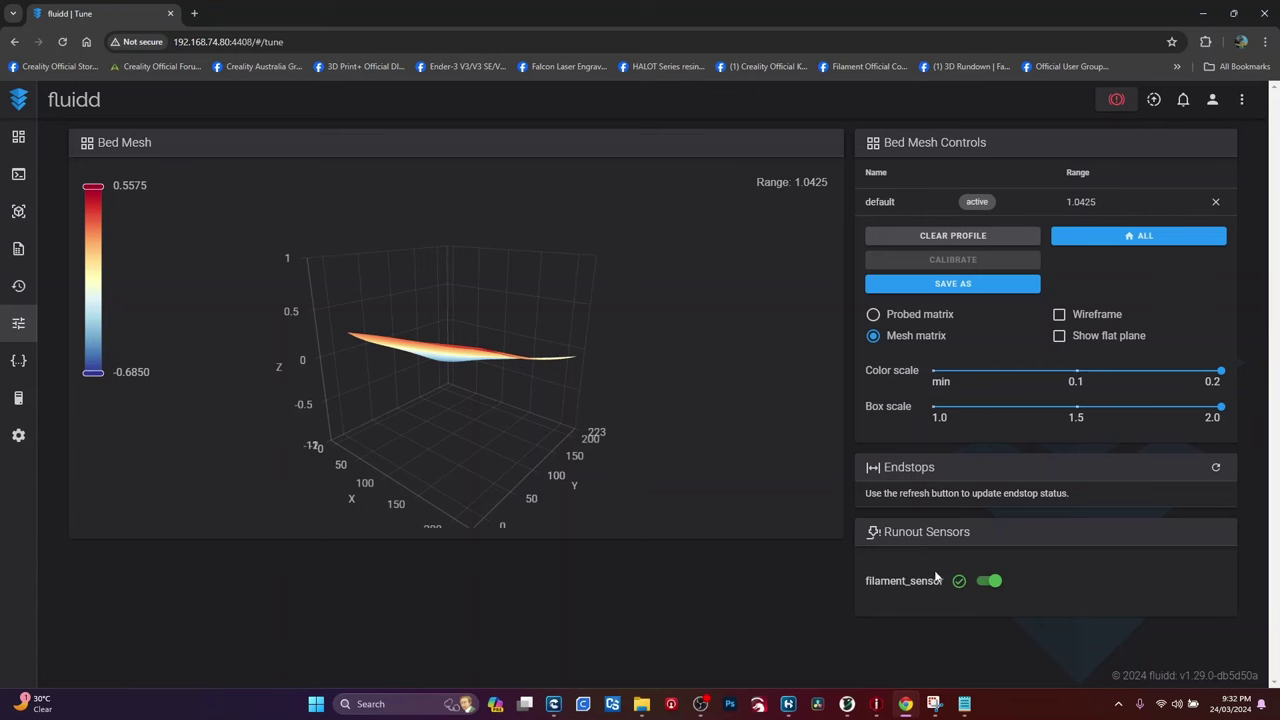
{"action": "left_click", "coordinate": [18, 360]}
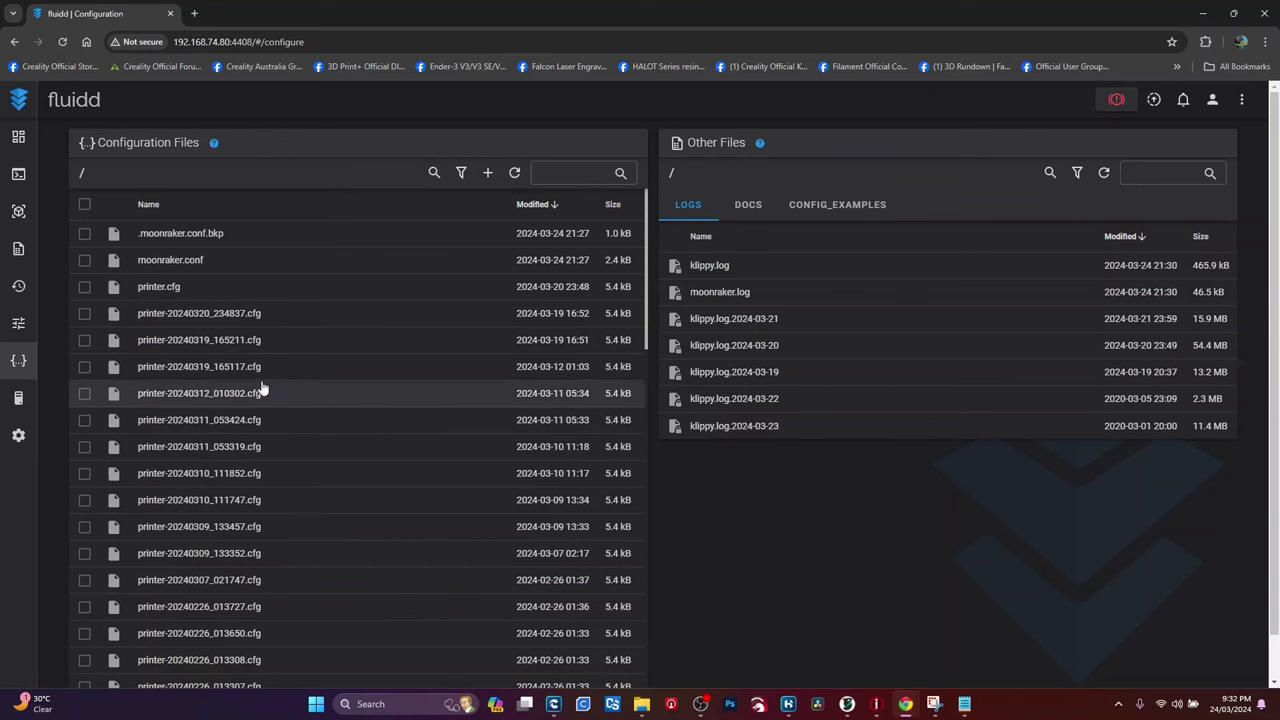
{"action": "scroll", "coordinate": [262, 400], "scroll_direction": "down", "scroll_amount": 10}
{"action": "scroll", "coordinate": [158, 250], "scroll_direction": "up", "scroll_amount": 10}
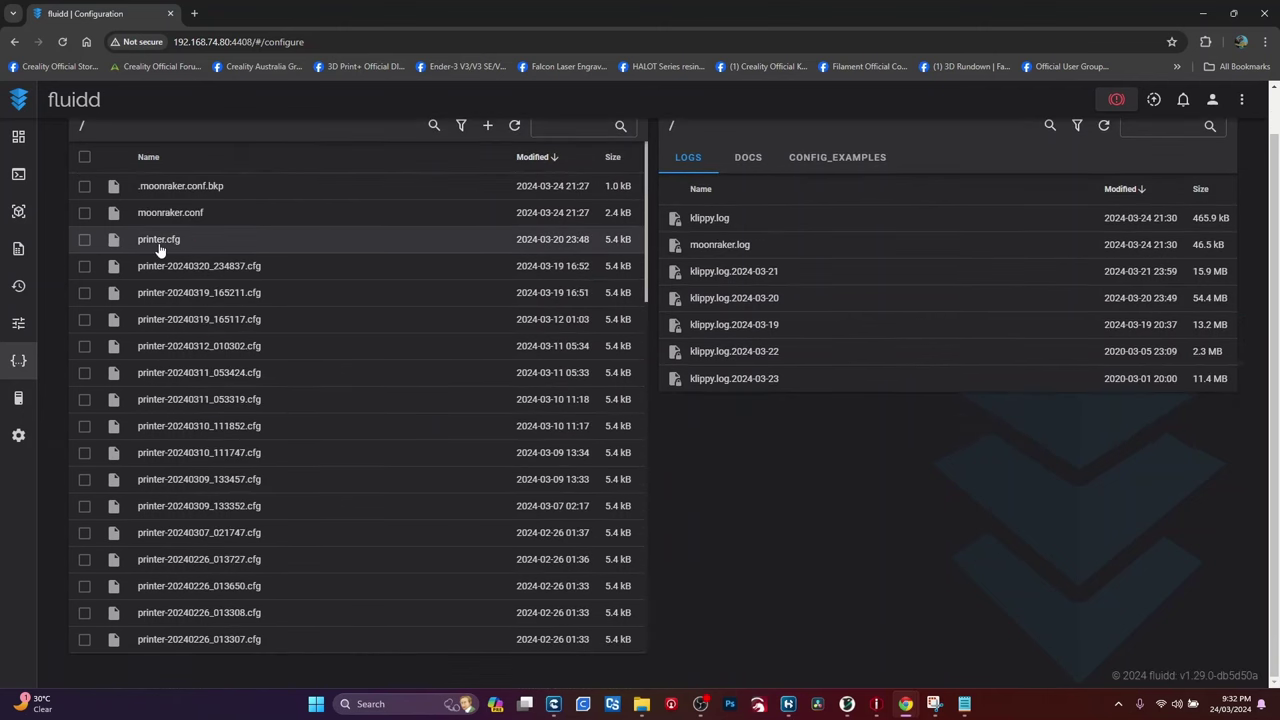
Step: Open printer.cfg in the Fluidd editor and scroll down through it to the bed_mesh section
{"action": "left_click", "coordinate": [158, 245]}
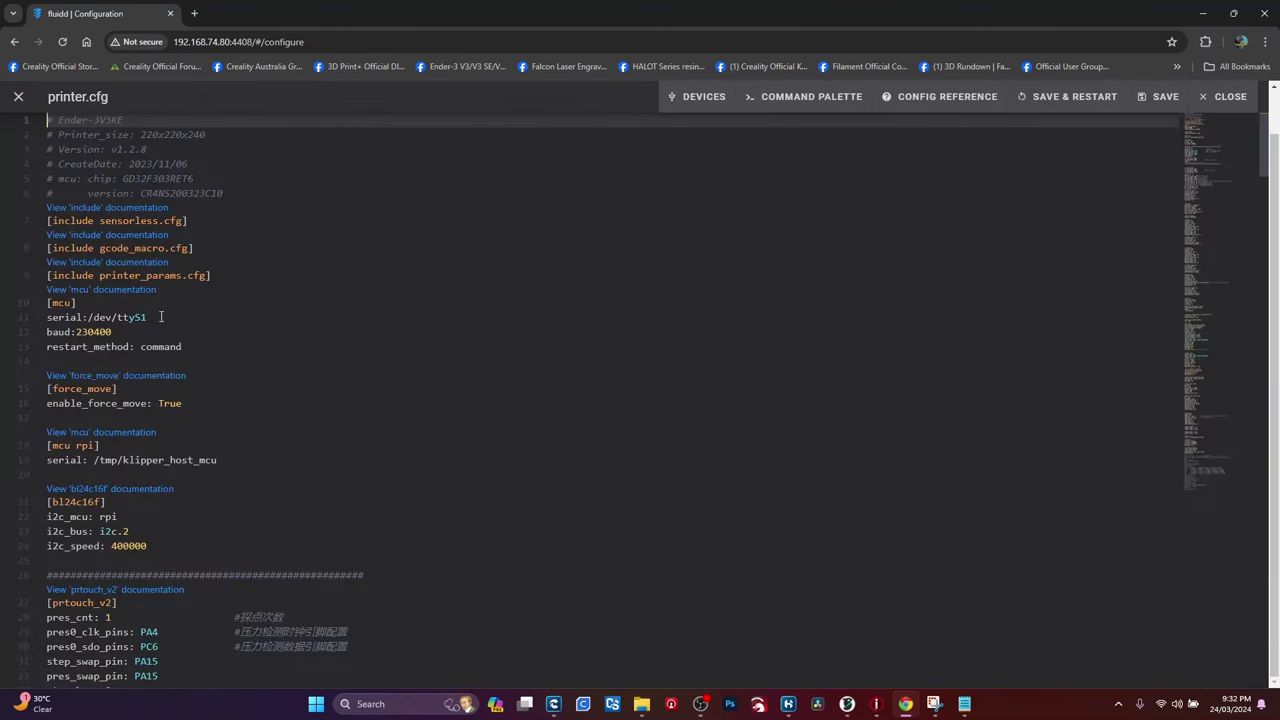
{"action": "scroll", "coordinate": [215, 305], "scroll_direction": "down", "scroll_amount": 10}
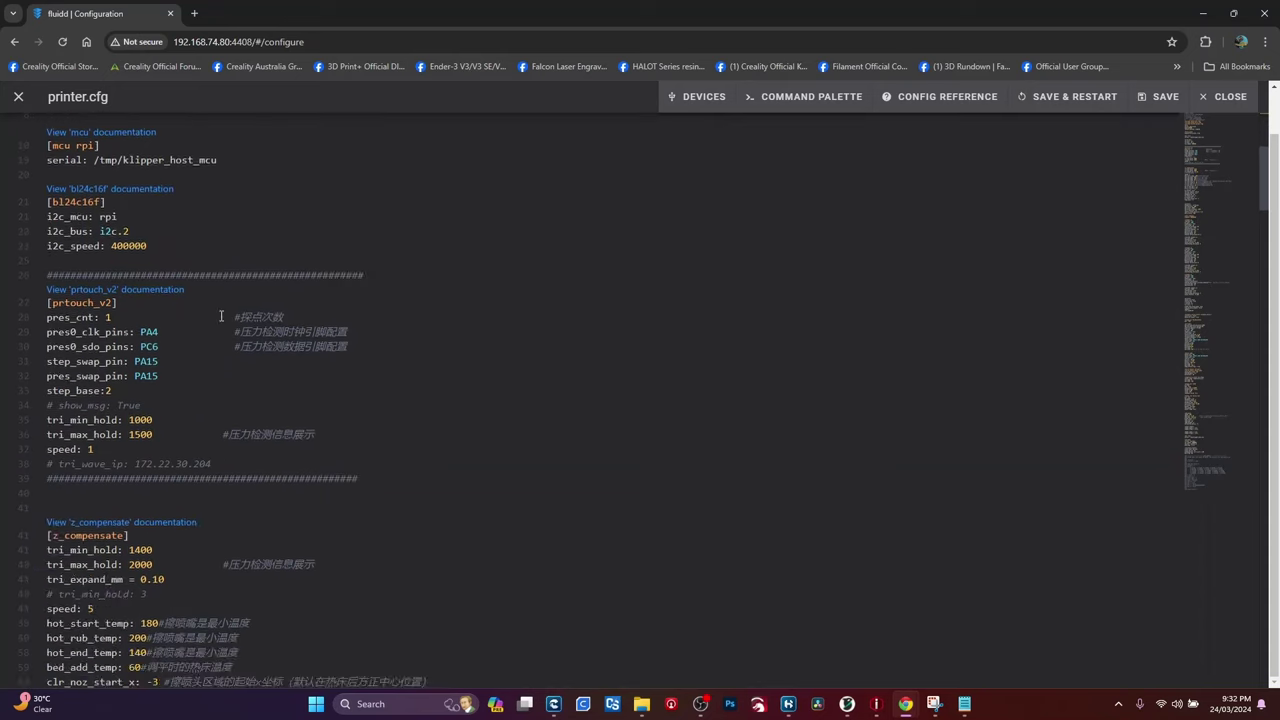
{"action": "scroll", "coordinate": [232, 320], "scroll_direction": "down", "scroll_amount": 10}
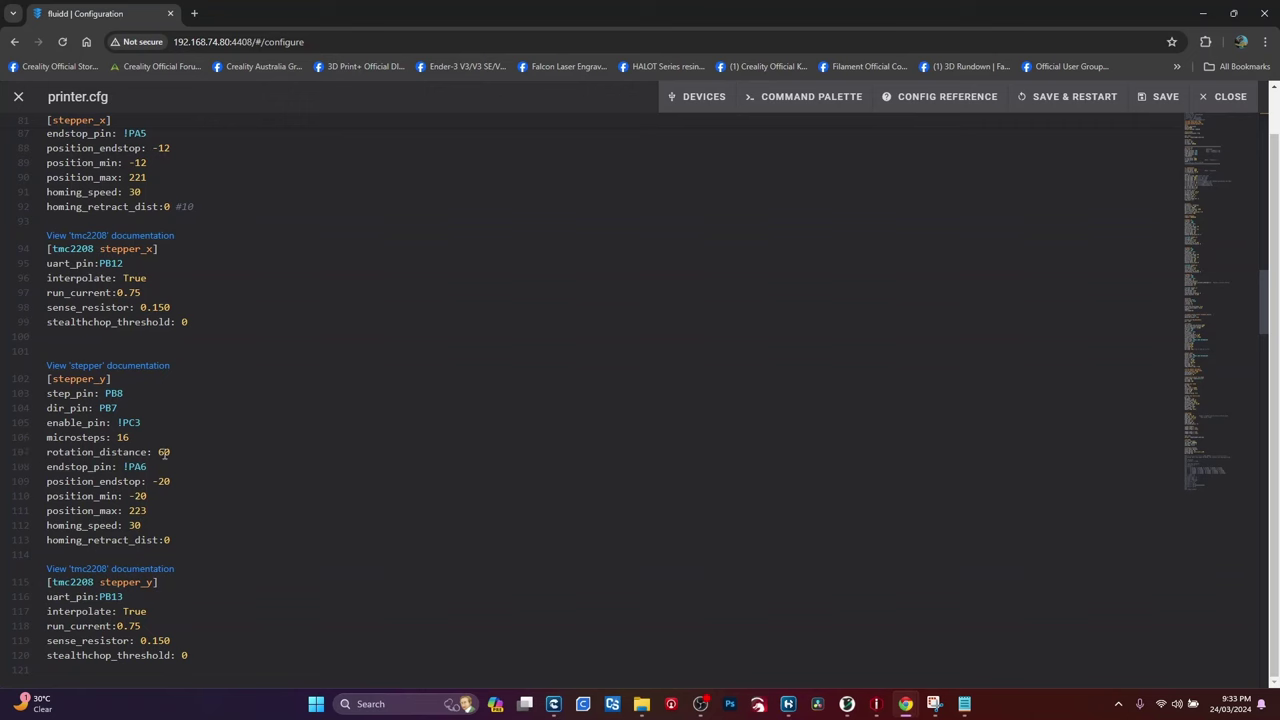
{"action": "scroll", "coordinate": [124, 464], "scroll_direction": "down", "scroll_amount": 3}
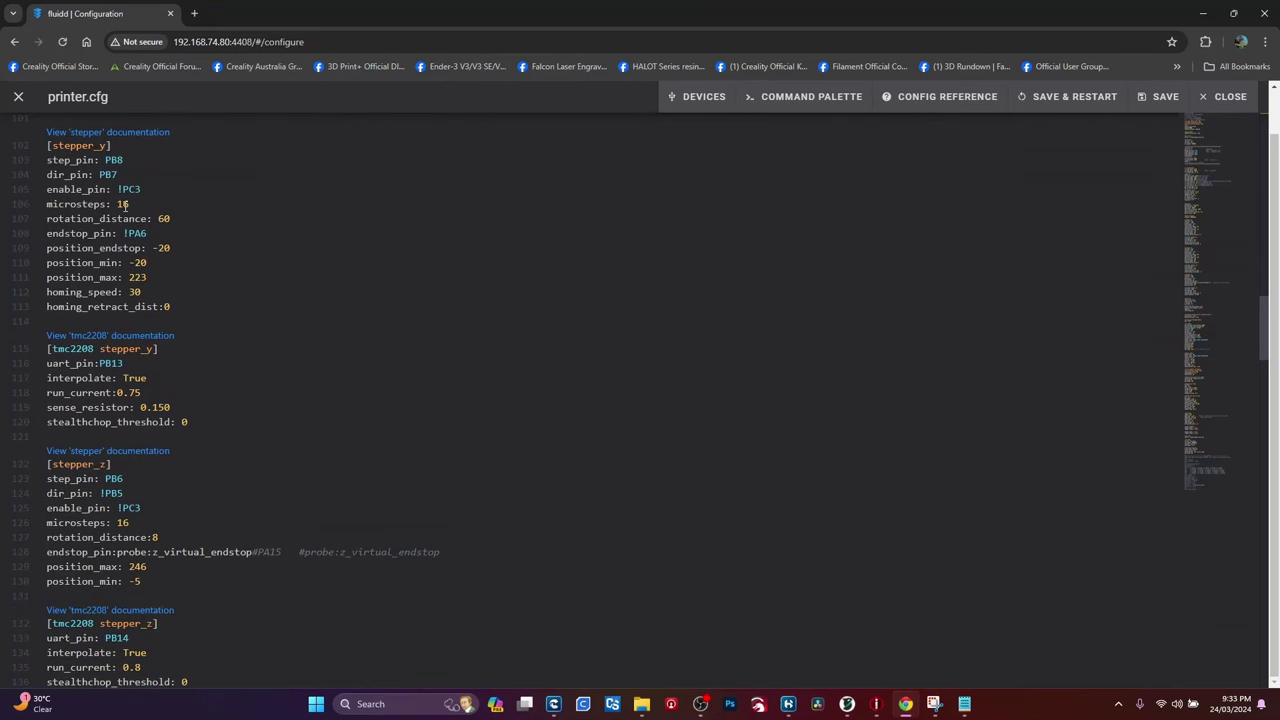
{"action": "scroll", "coordinate": [127, 246], "scroll_direction": "down", "scroll_amount": 8}
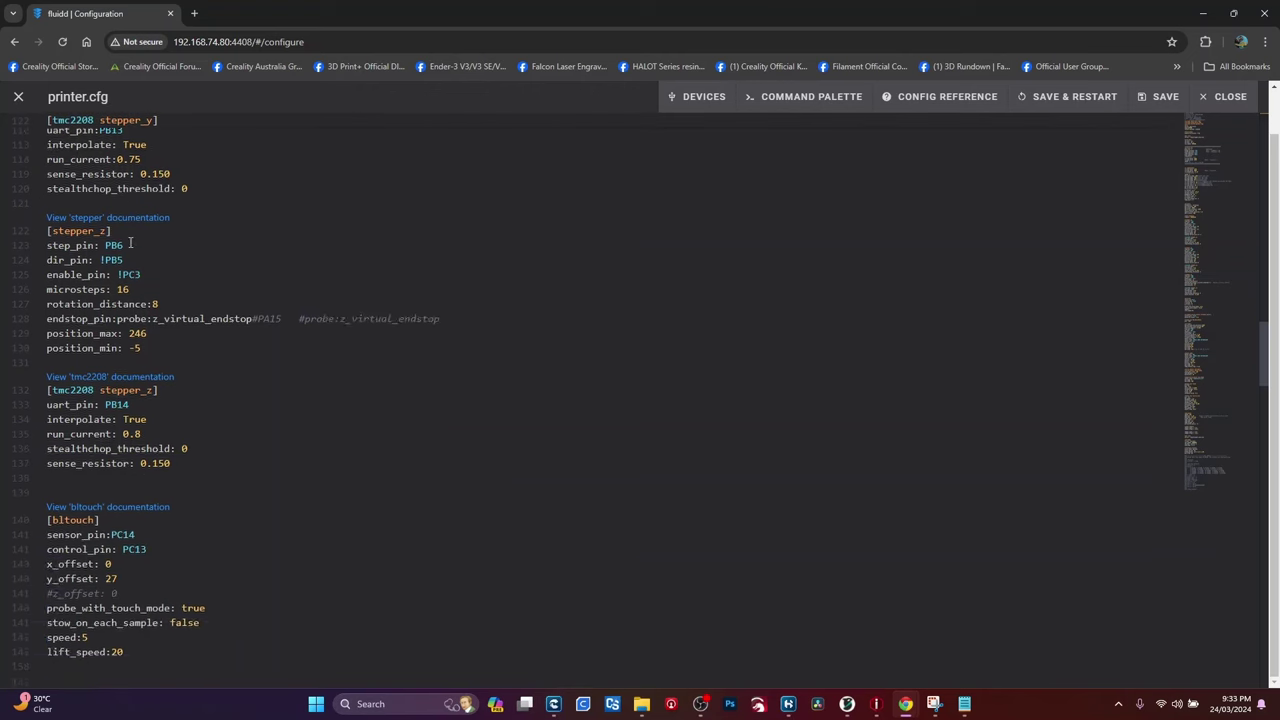
{"action": "scroll", "coordinate": [127, 252], "scroll_direction": "down", "scroll_amount": 4}
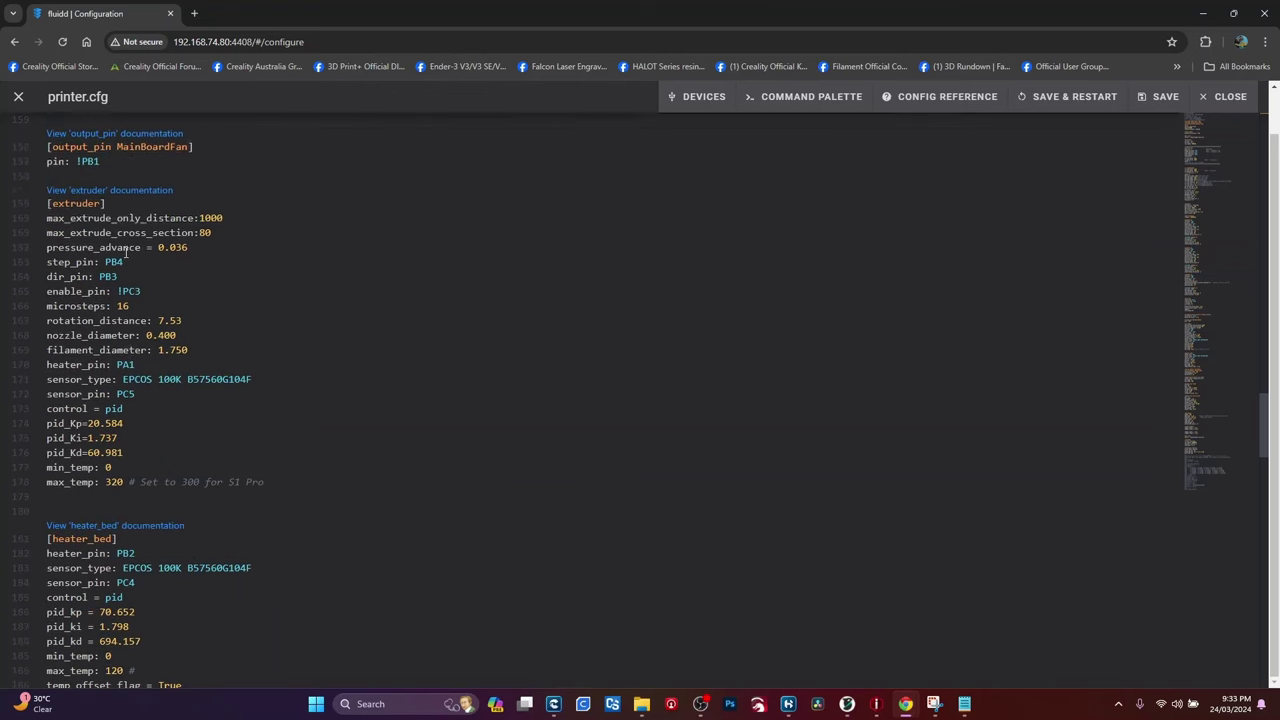
{"action": "scroll", "coordinate": [132, 423], "scroll_direction": "down", "scroll_amount": 1}
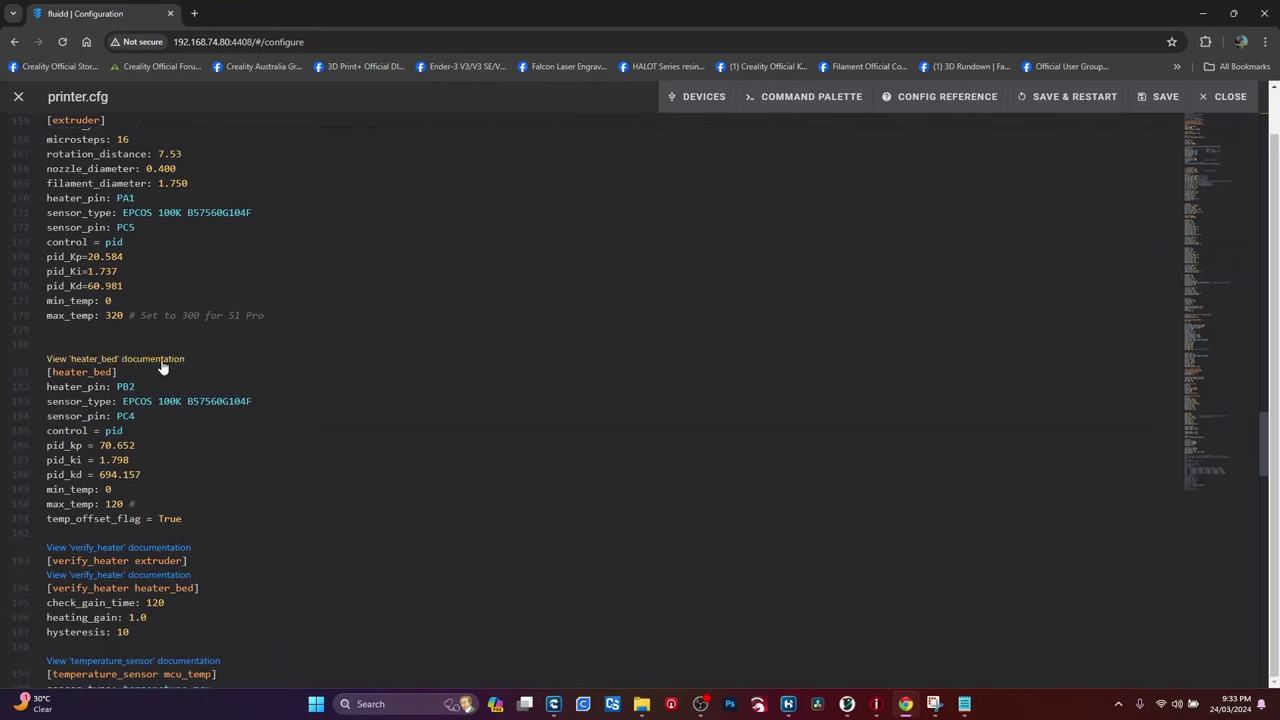
{"action": "scroll", "coordinate": [157, 491], "scroll_direction": "down", "scroll_amount": 1}
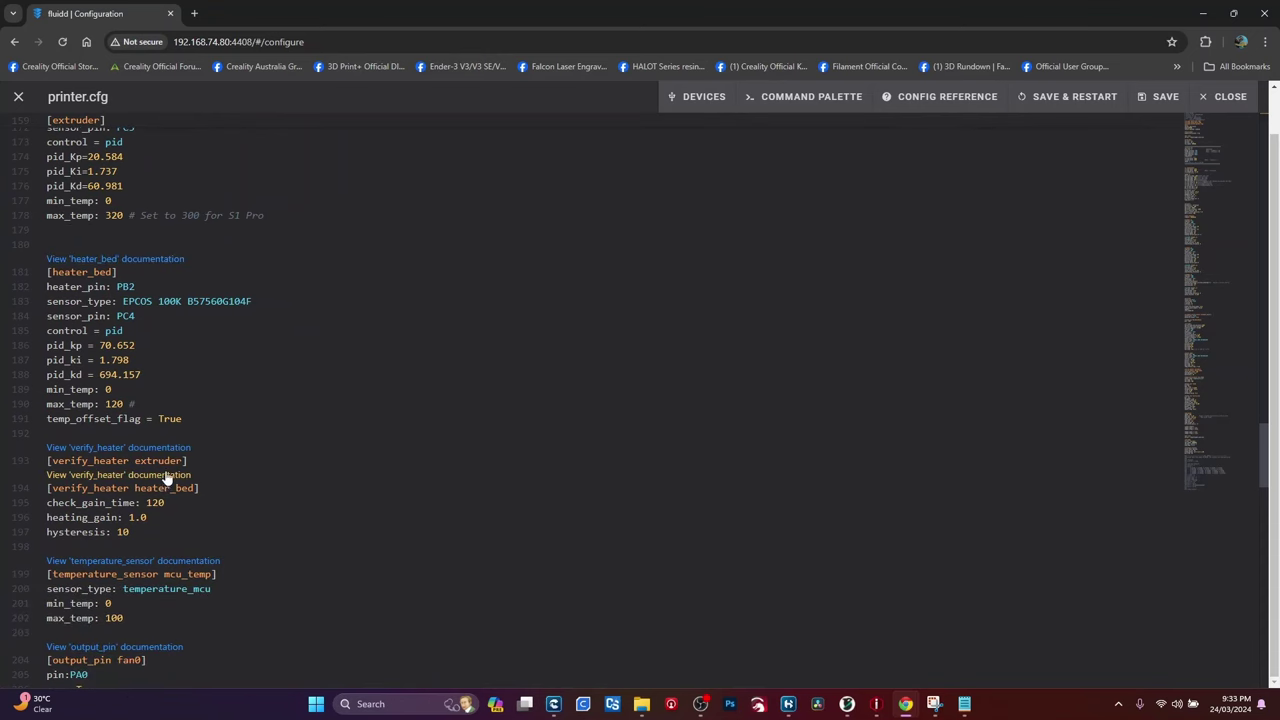
{"action": "scroll", "coordinate": [167, 478], "scroll_direction": "down", "scroll_amount": 5}
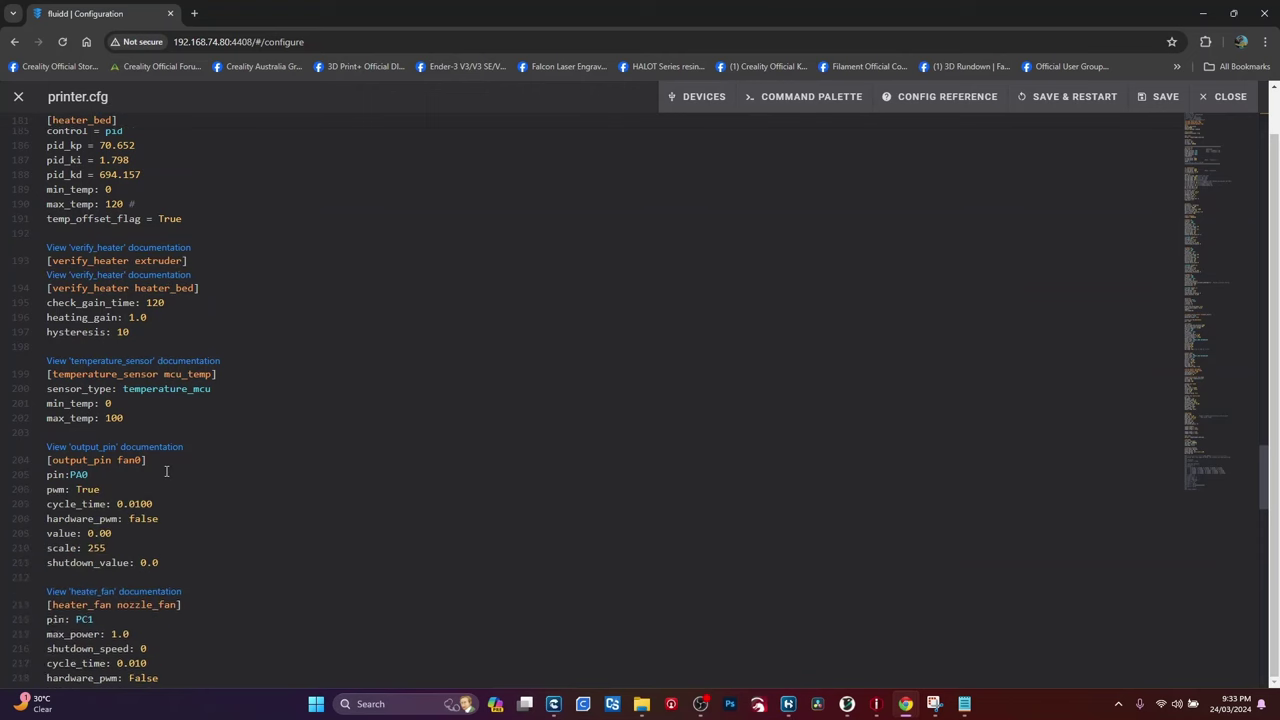
{"action": "scroll", "coordinate": [167, 470], "scroll_direction": "down", "scroll_amount": 6}
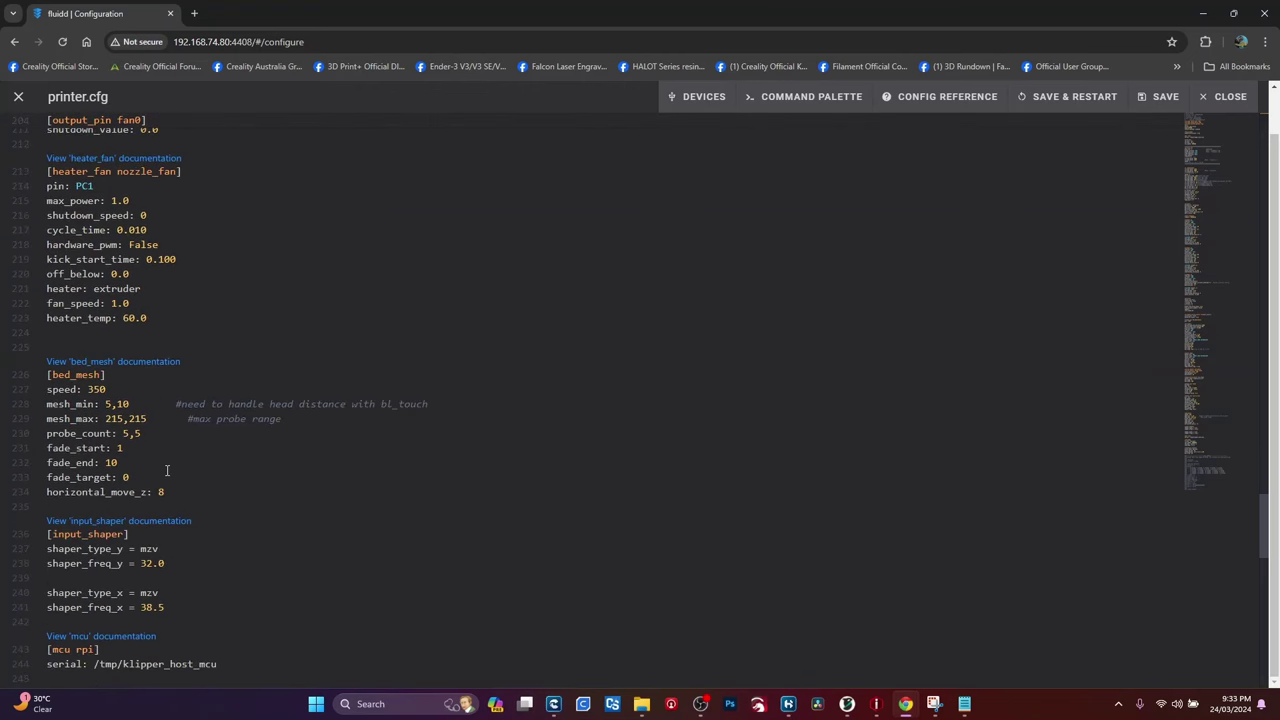
{"action": "scroll", "coordinate": [243, 251], "scroll_direction": "down", "scroll_amount": 1}
Step: Scroll printer.cfg back up to line 1
{"action": "scroll", "coordinate": [241, 248], "scroll_direction": "up", "scroll_amount": 8}
{"action": "scroll", "coordinate": [241, 248], "scroll_direction": "up", "scroll_amount": 16}
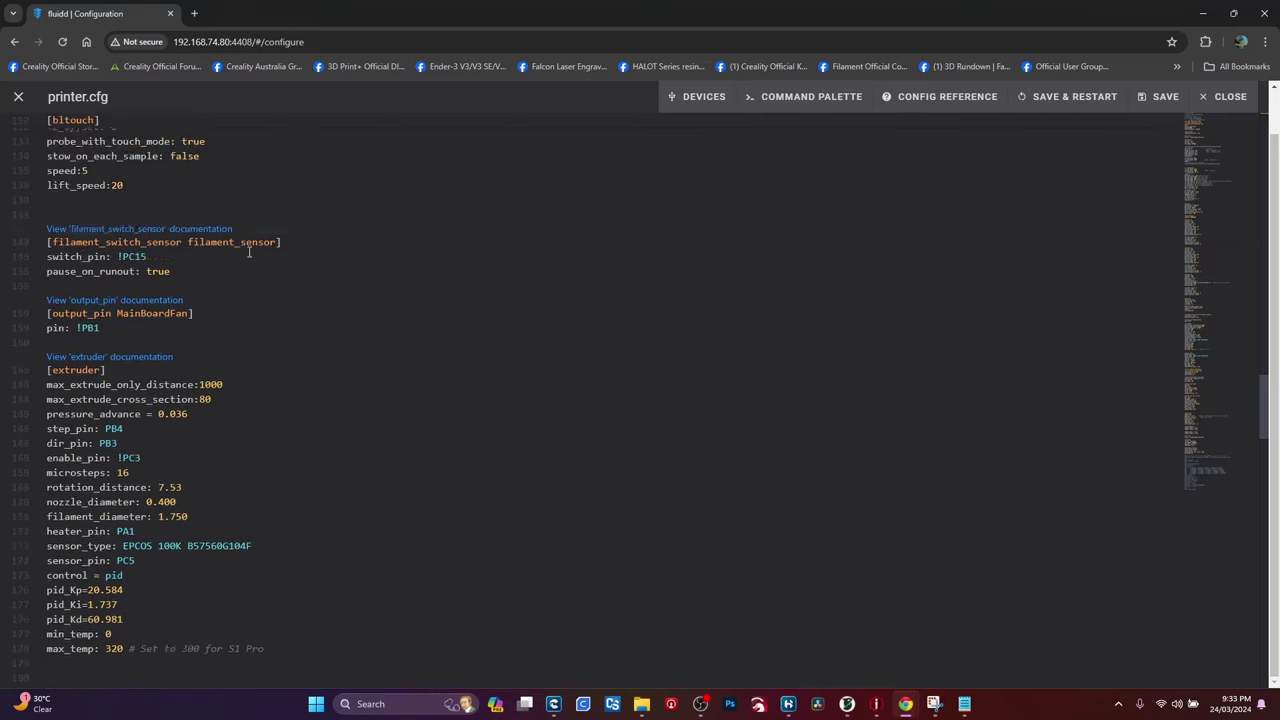
{"action": "scroll", "coordinate": [241, 248], "scroll_direction": "up", "scroll_amount": 20}
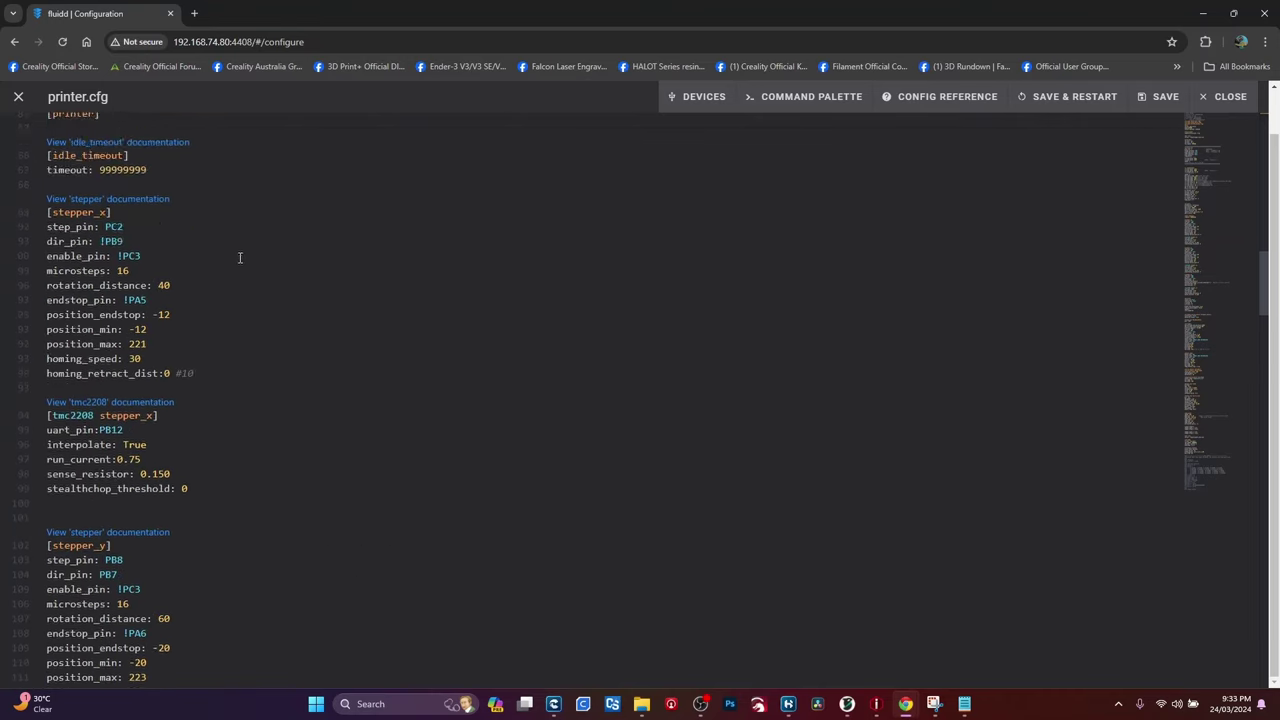
{"action": "scroll", "coordinate": [257, 258], "scroll_direction": "up", "scroll_amount": 10}
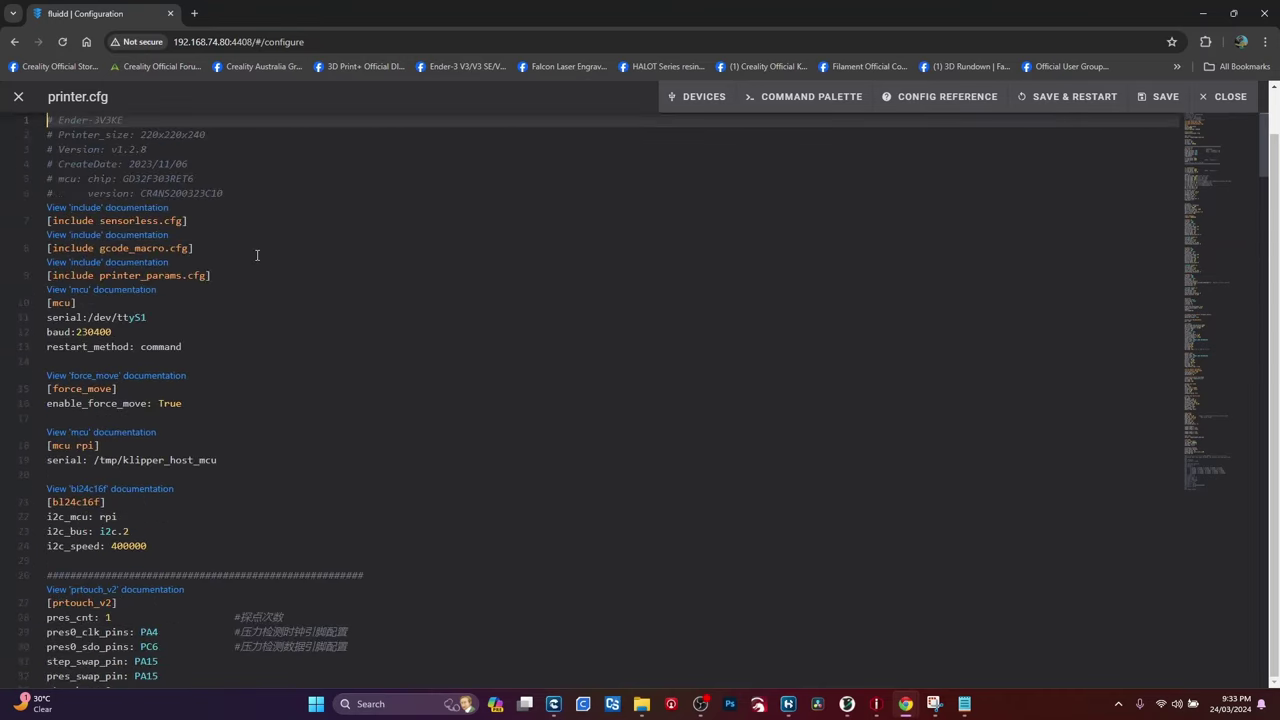
Step: Close printer.cfg and go to the Cameras section of Fluidd's Settings
{"action": "left_click", "coordinate": [18, 96]}
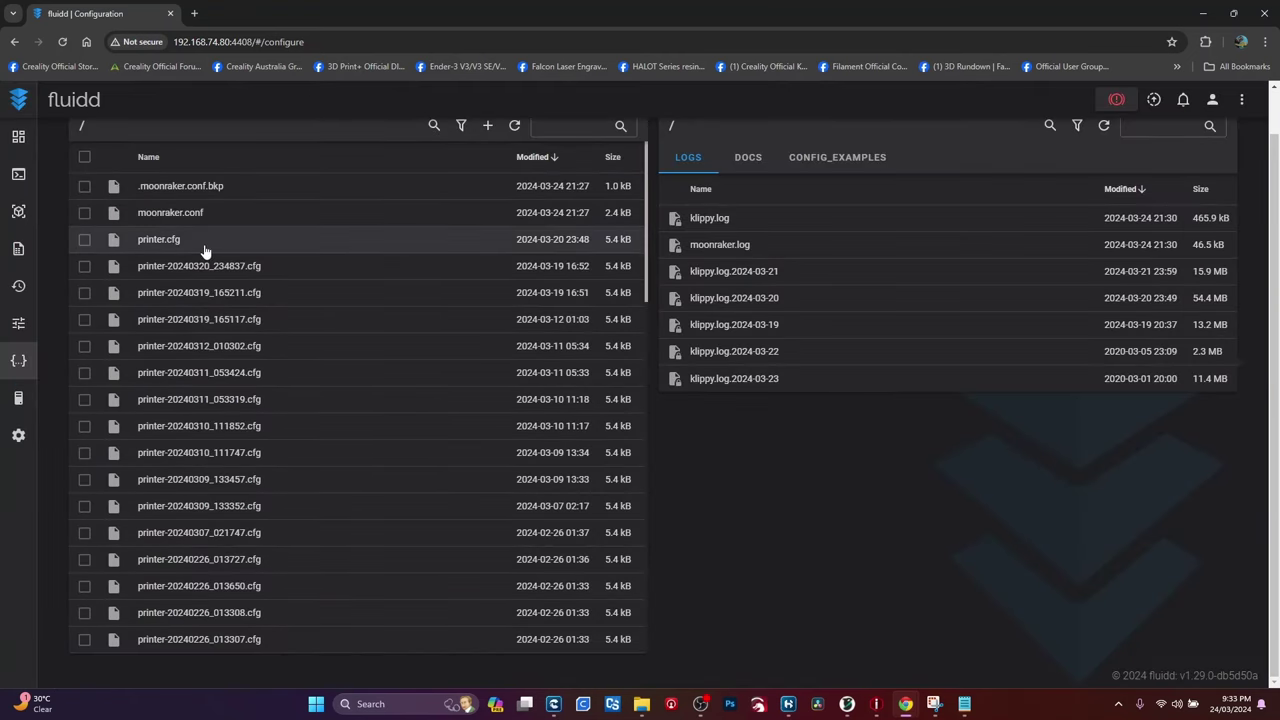
{"action": "left_click", "coordinate": [18, 435]}
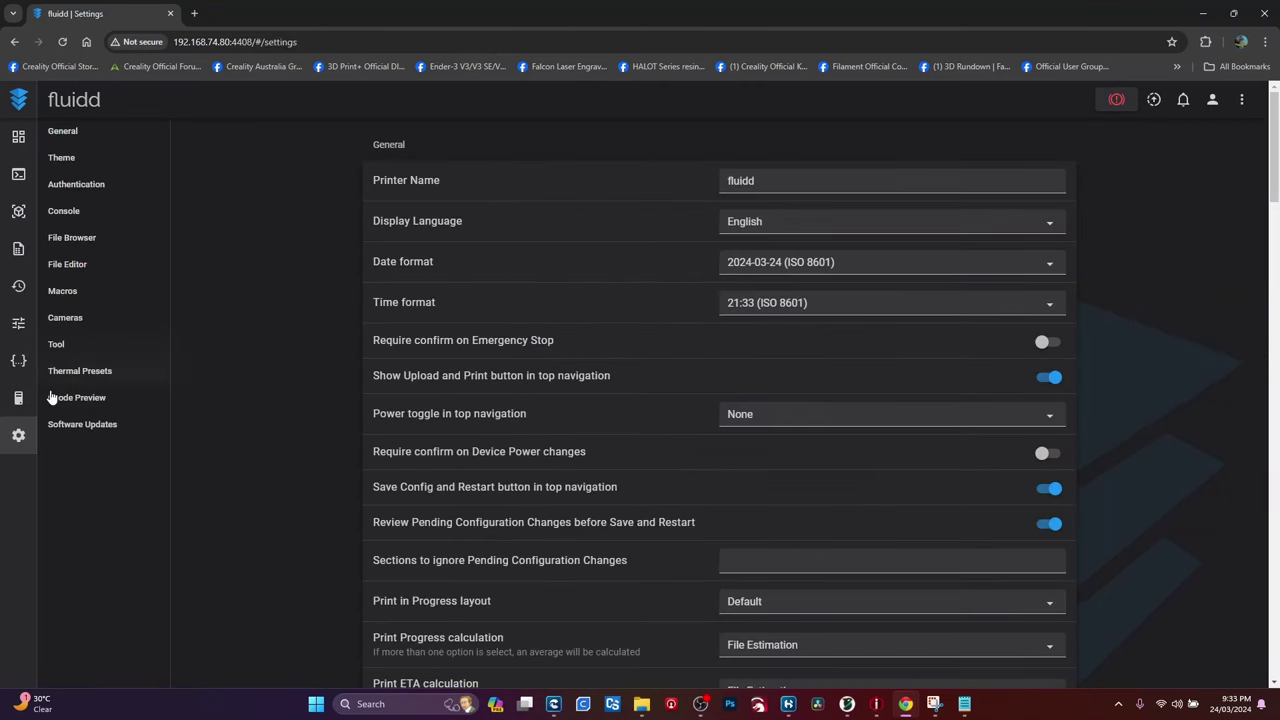
{"action": "left_click", "coordinate": [76, 323]}
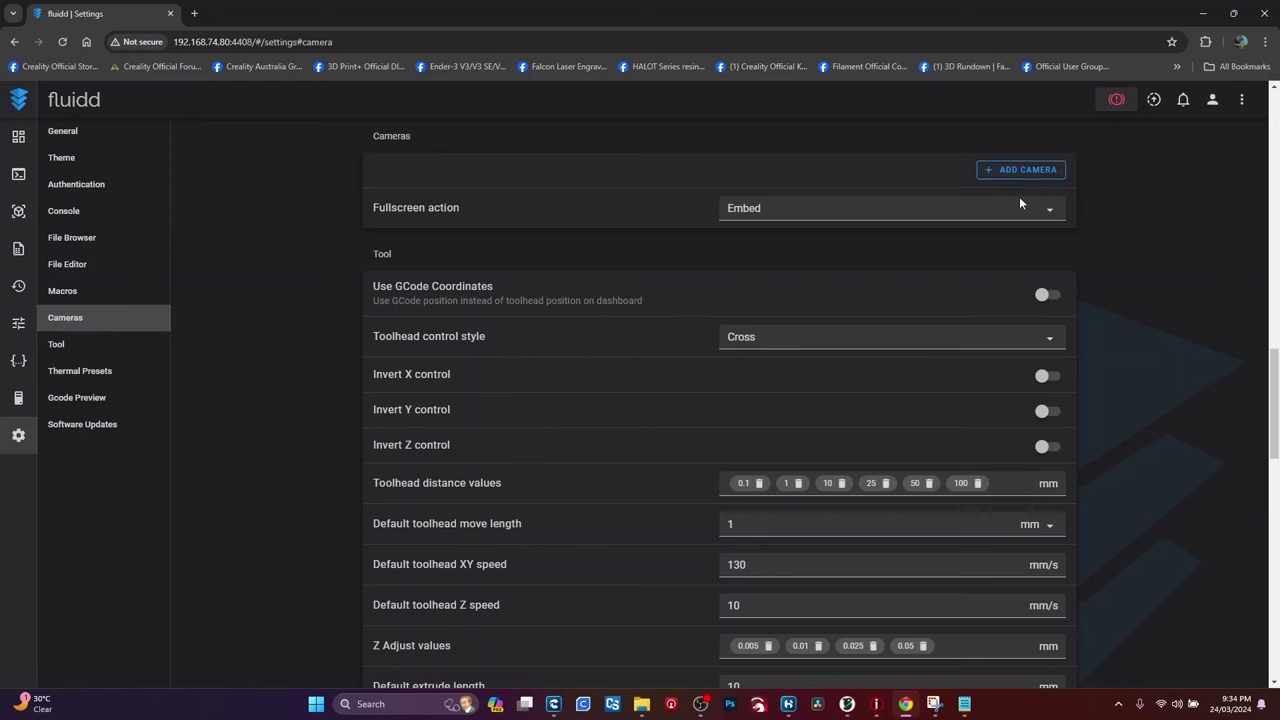
Step: Scroll through camera, toolhead and Gcode Preview settings, such as 0.1 mm minimum layer height
{"action": "scroll", "coordinate": [660, 455], "scroll_direction": "down", "scroll_amount": 2}
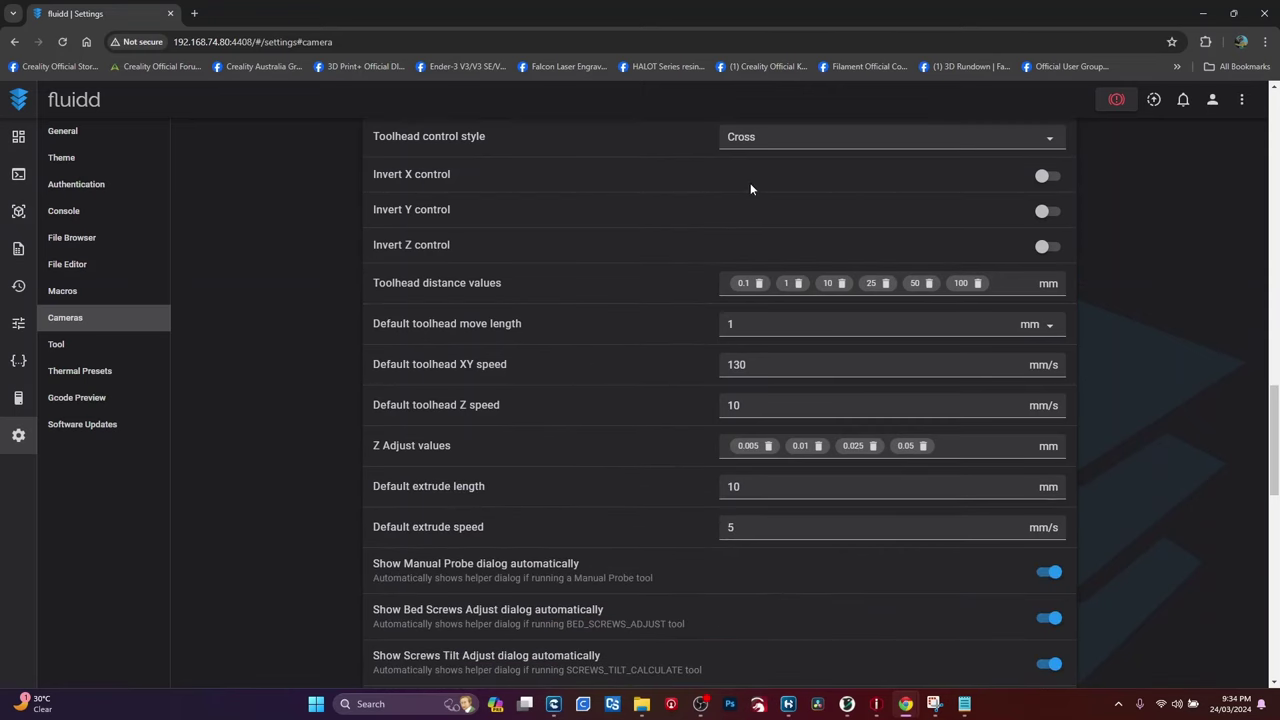
{"action": "scroll", "coordinate": [722, 185], "scroll_direction": "up", "scroll_amount": 5}
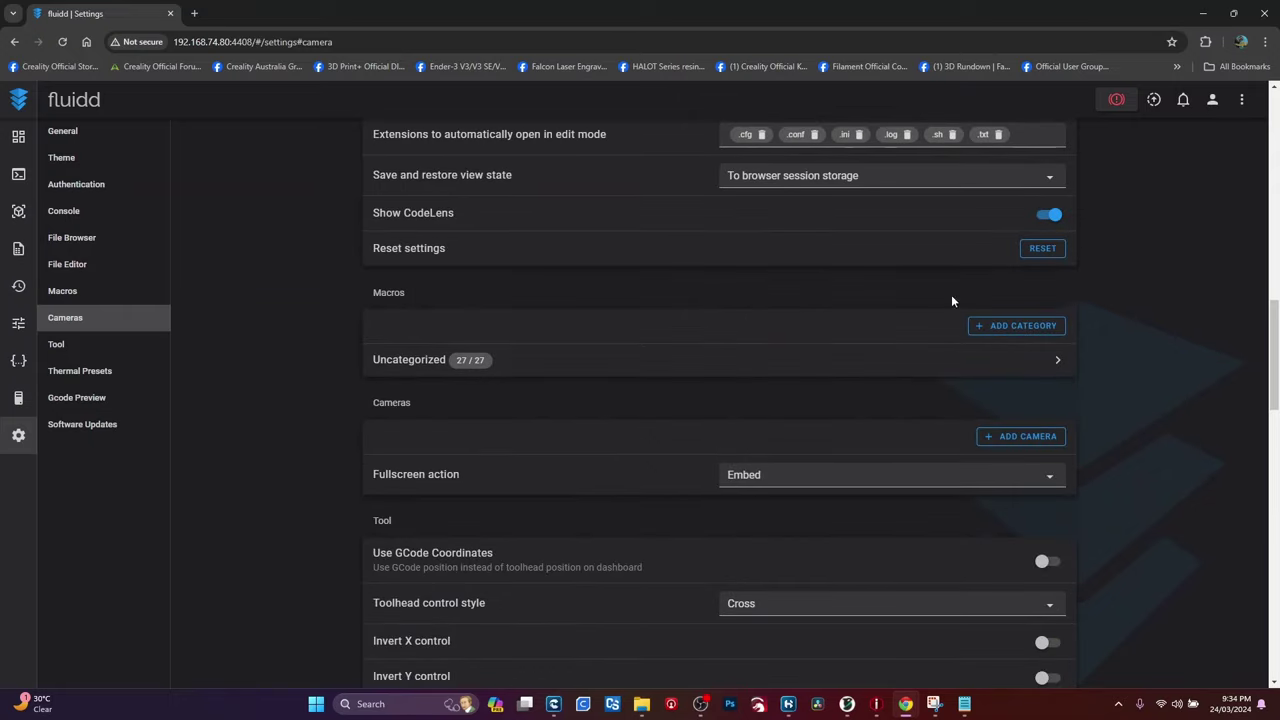
{"action": "scroll", "coordinate": [764, 351], "scroll_direction": "down", "scroll_amount": 2}
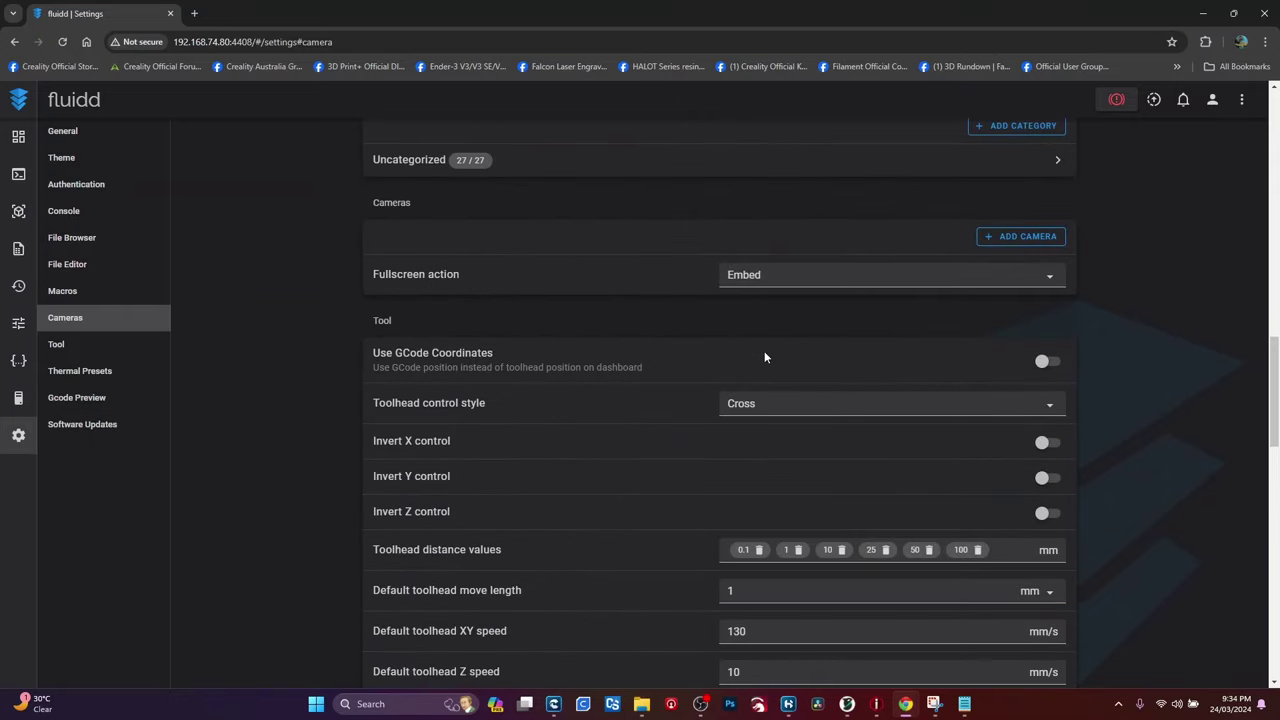
{"action": "scroll", "coordinate": [768, 339], "scroll_direction": "up", "scroll_amount": 1}
{"action": "scroll", "coordinate": [650, 450], "scroll_direction": "down", "scroll_amount": 5}
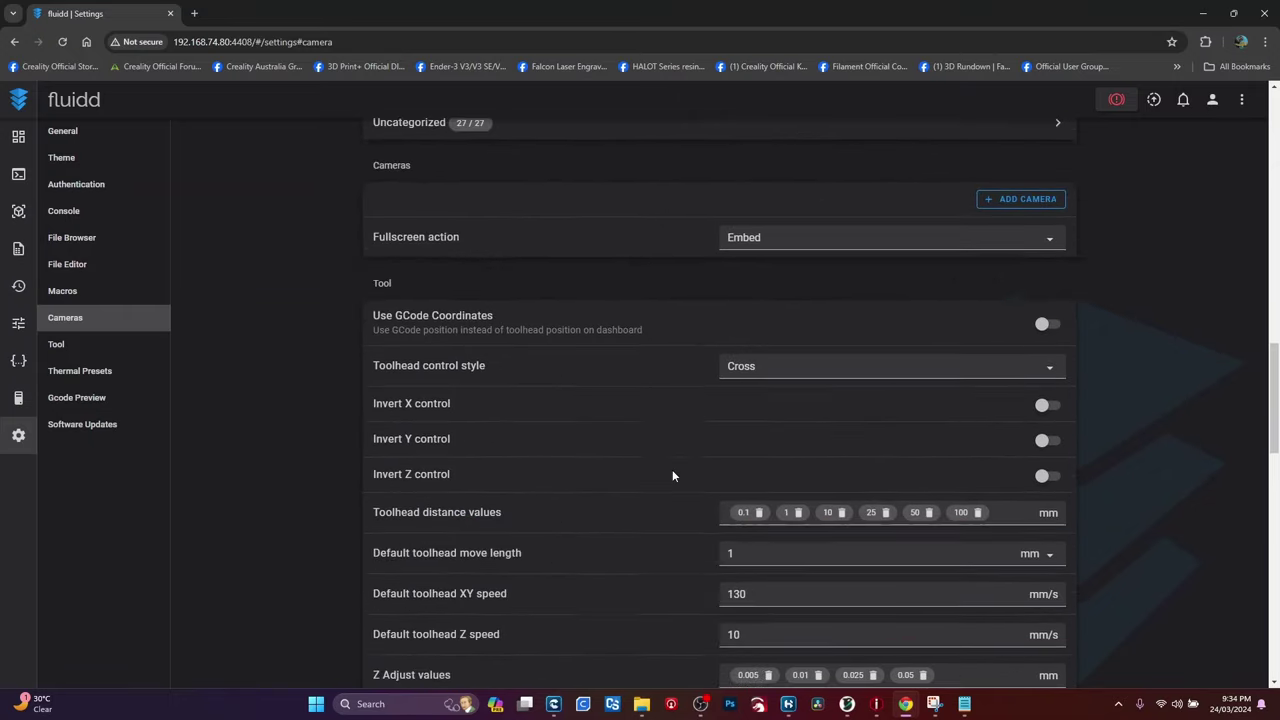
{"action": "scroll", "coordinate": [476, 479], "scroll_direction": "down", "scroll_amount": 9}
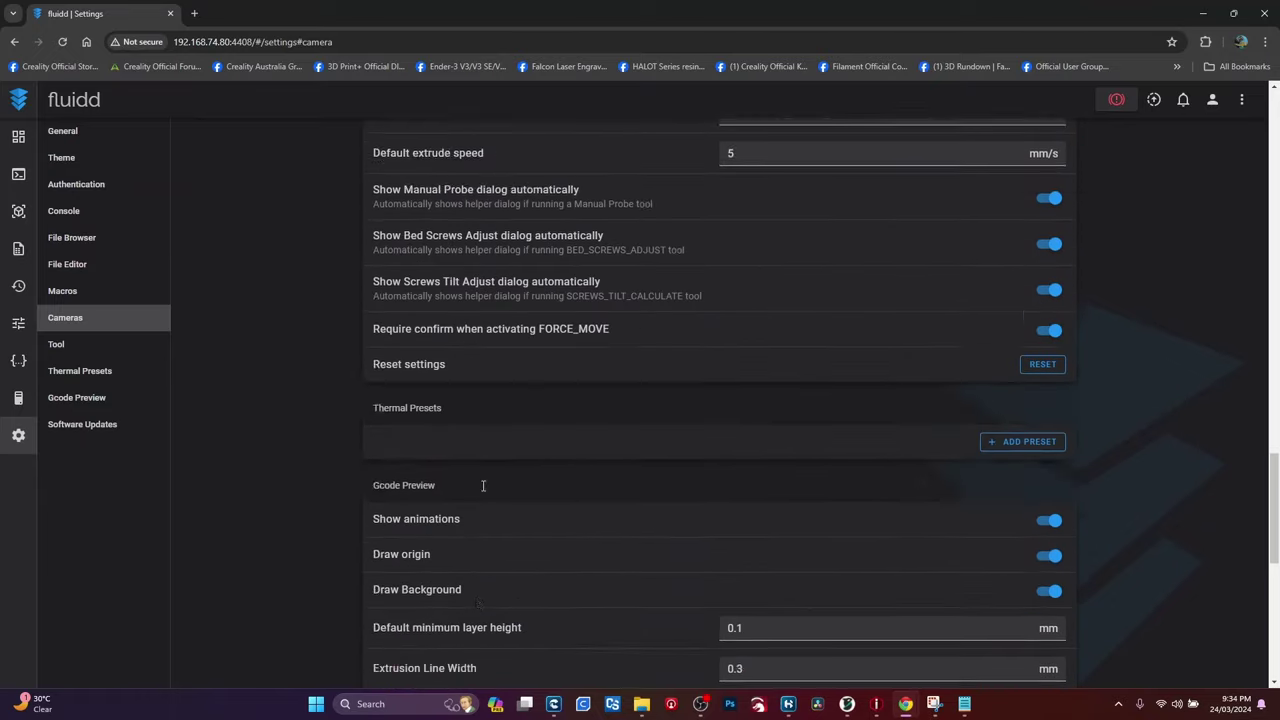
{"action": "scroll", "coordinate": [475, 478], "scroll_direction": "up", "scroll_amount": 20}
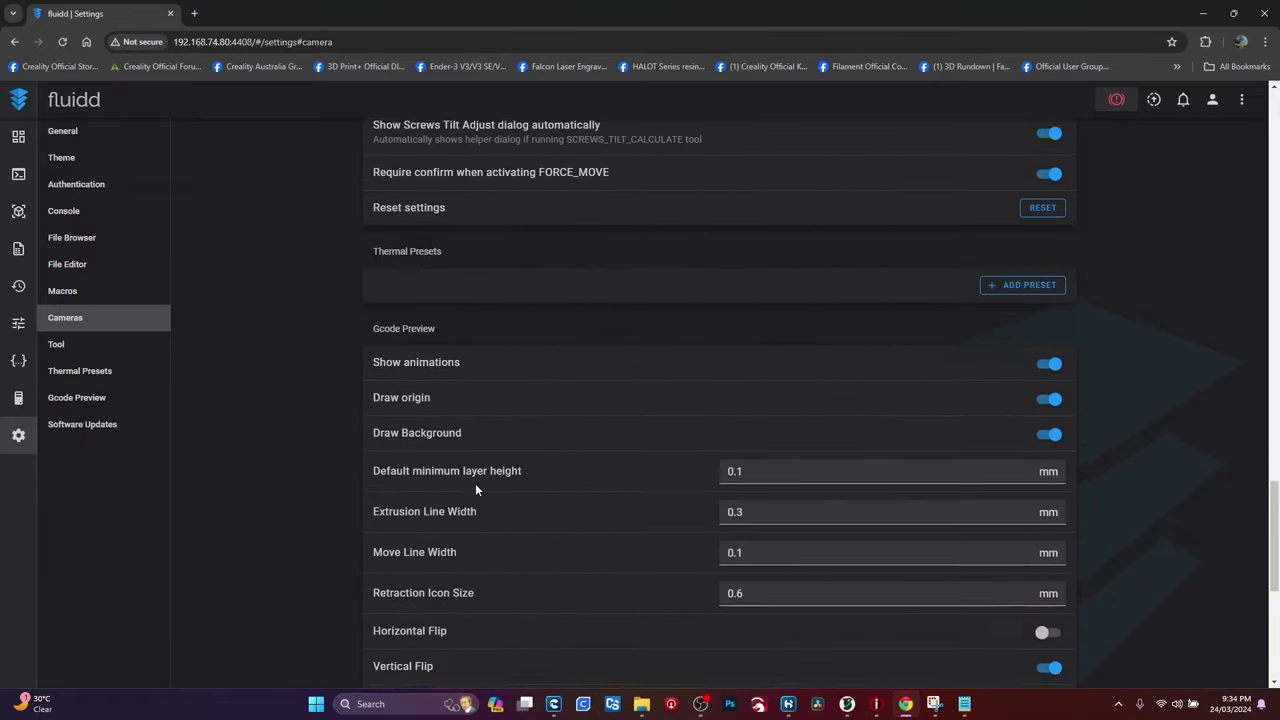